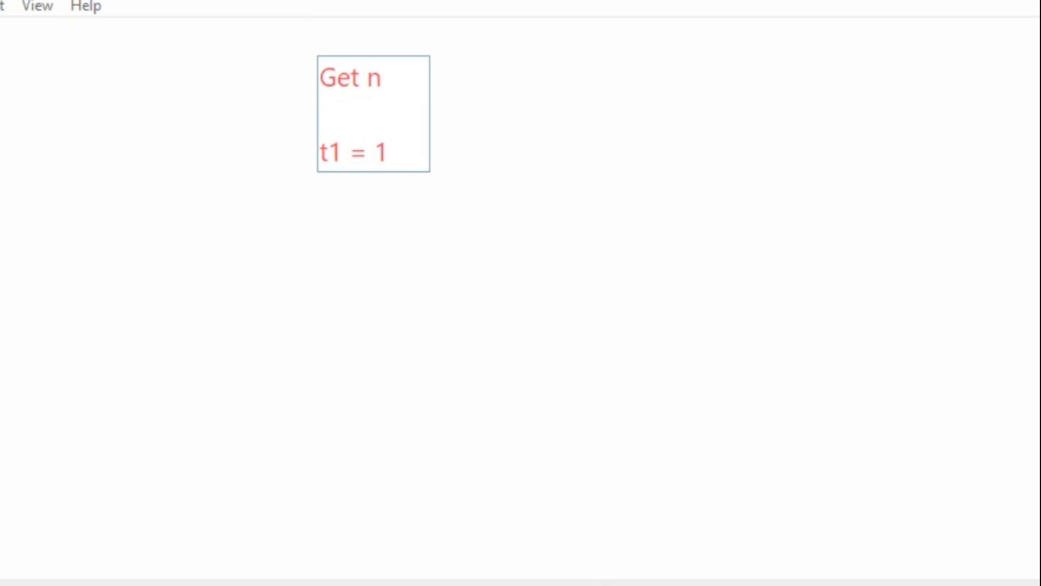
Step: Add 't1 = 1', 't2 = 1', a blank line and the 'For i = 1 to n' loop line
key(Return)
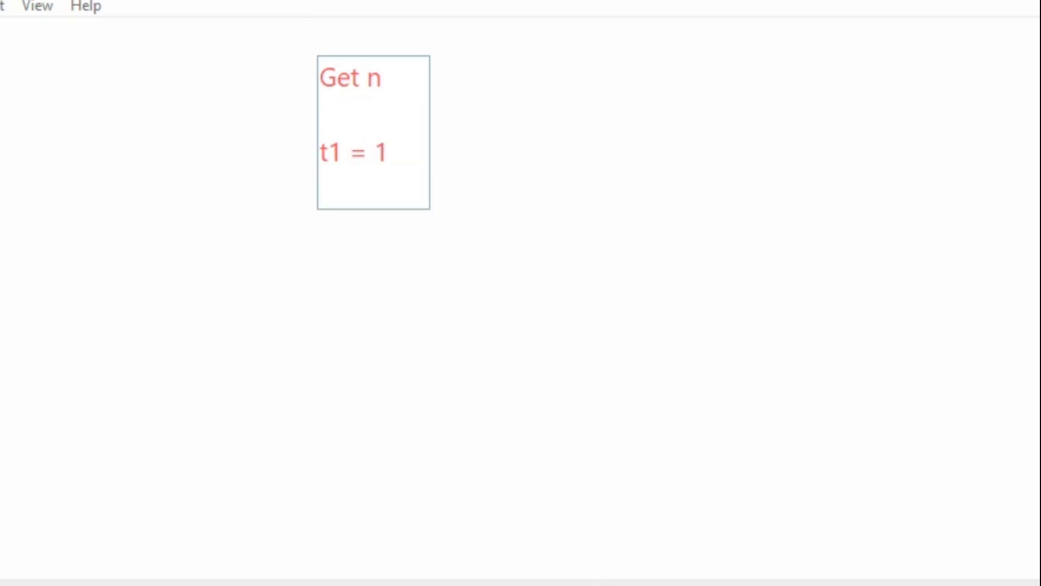
text(t2 = 1)
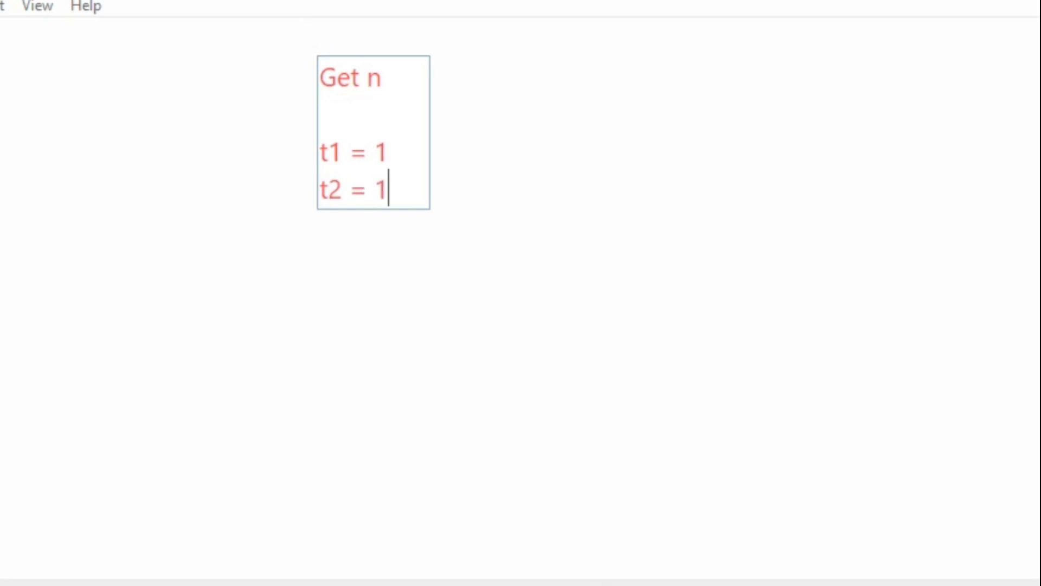
key(Return)
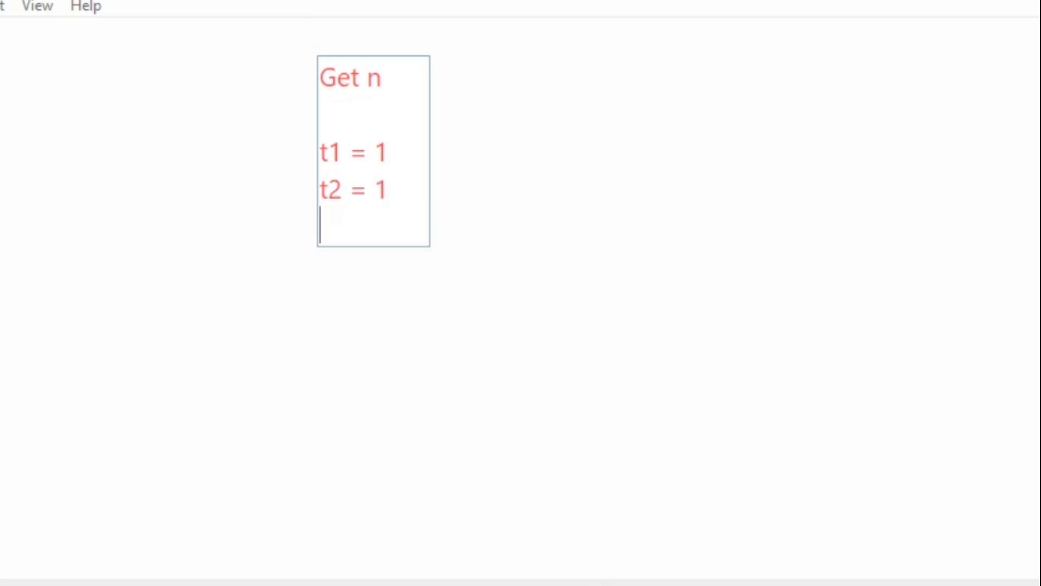
key(Return)
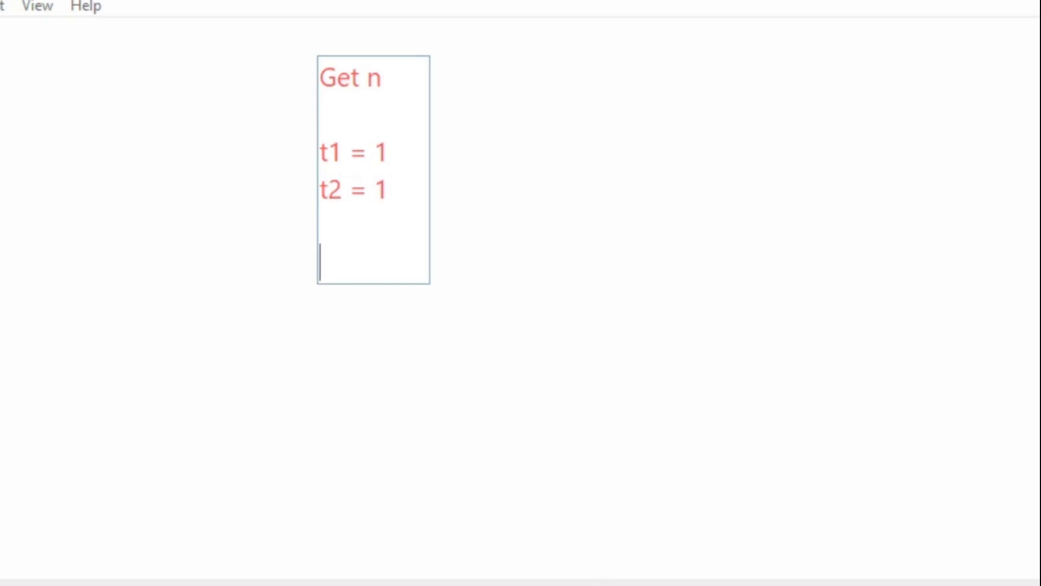
text(For i = )
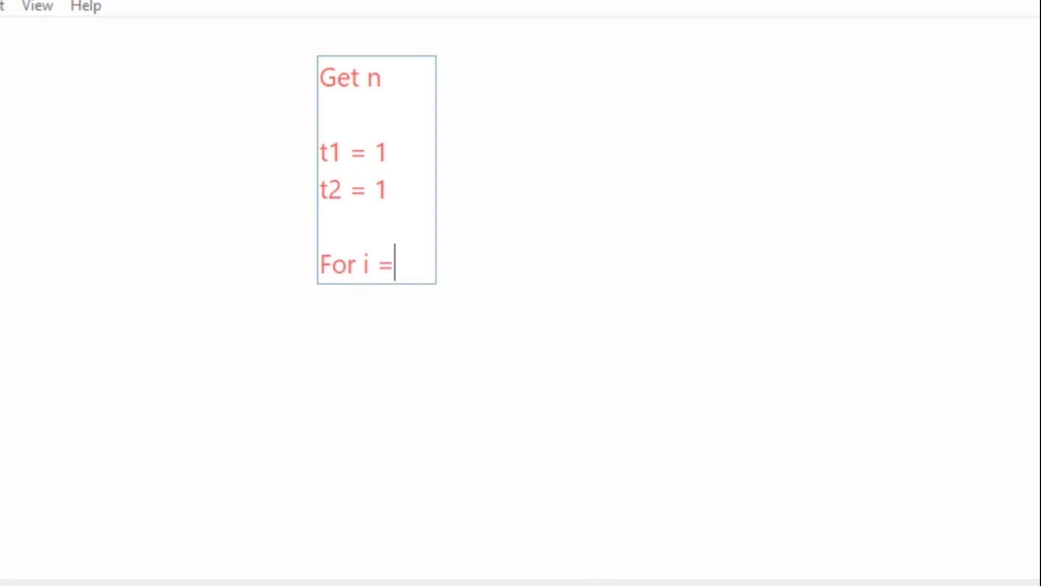
text(1 5o)
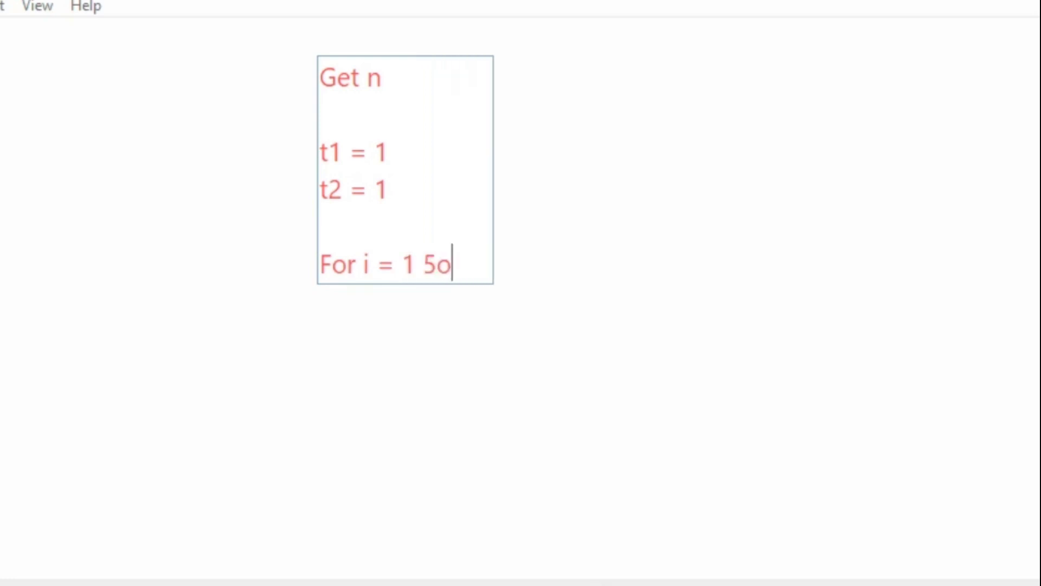
key(BackSpace)
key(BackSpace)
text(to n)
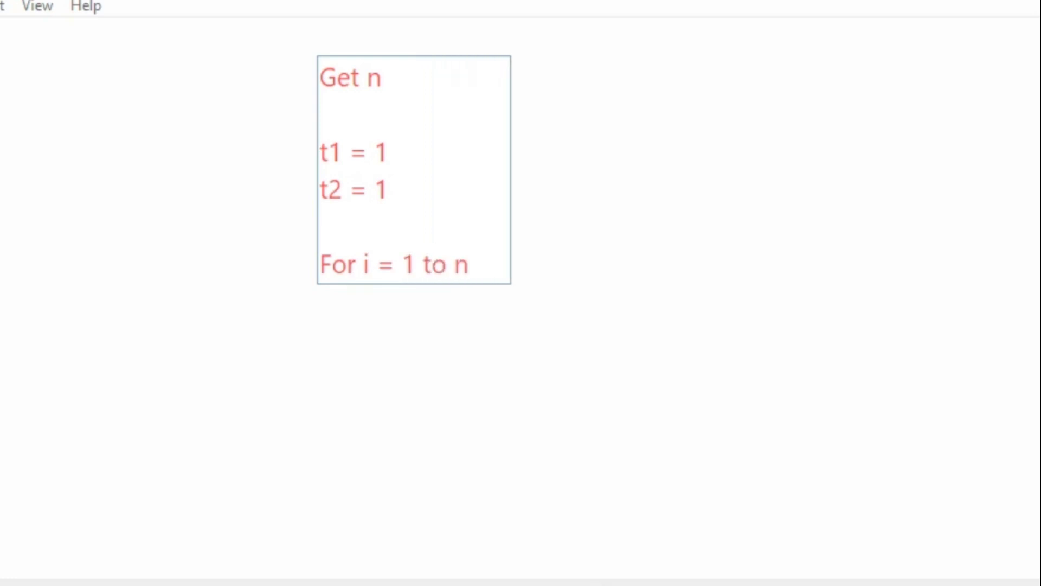
key(Return)
key(Return)
key(Return)
key(Return)
key(Return)
key(Return)
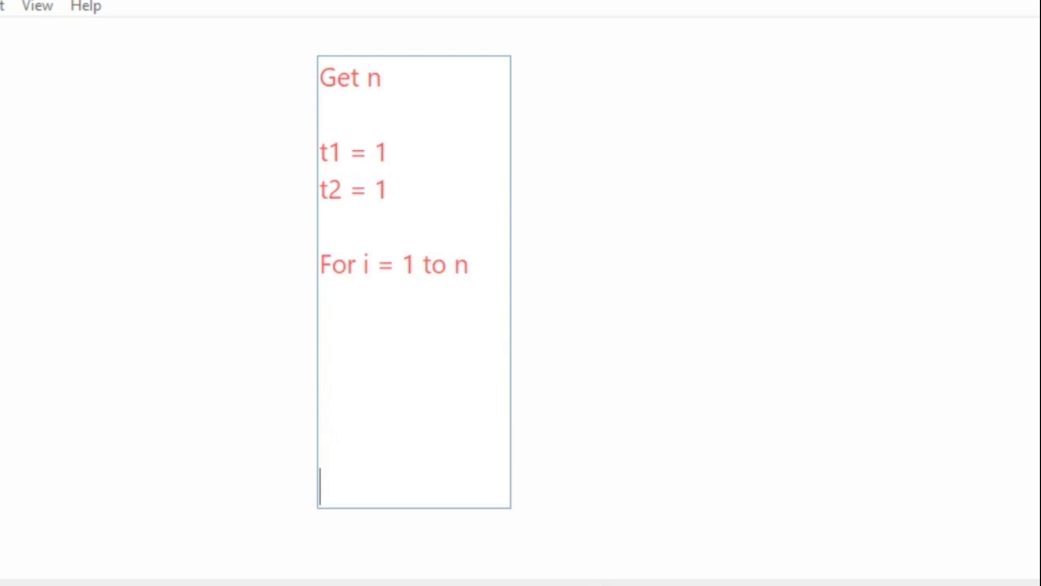
text(end)
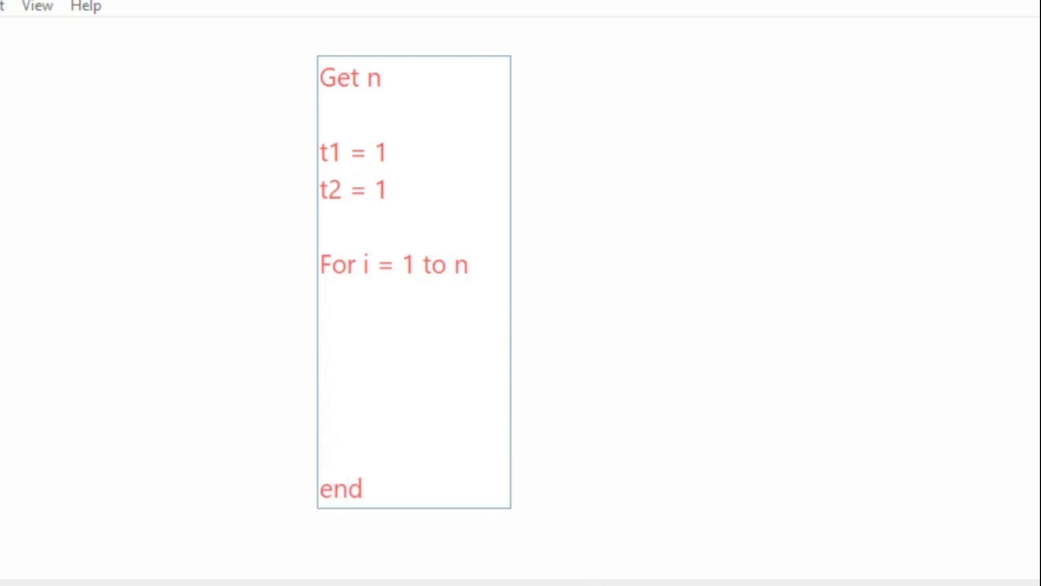
Step: Write 'if i == 1', 'display(1)', 'else' and 'sum = t1 + t2' inside the loop
key(Up)
key(Up)
key(Up)
key(Up)
key(Up)
text(if i )
text(== 1)
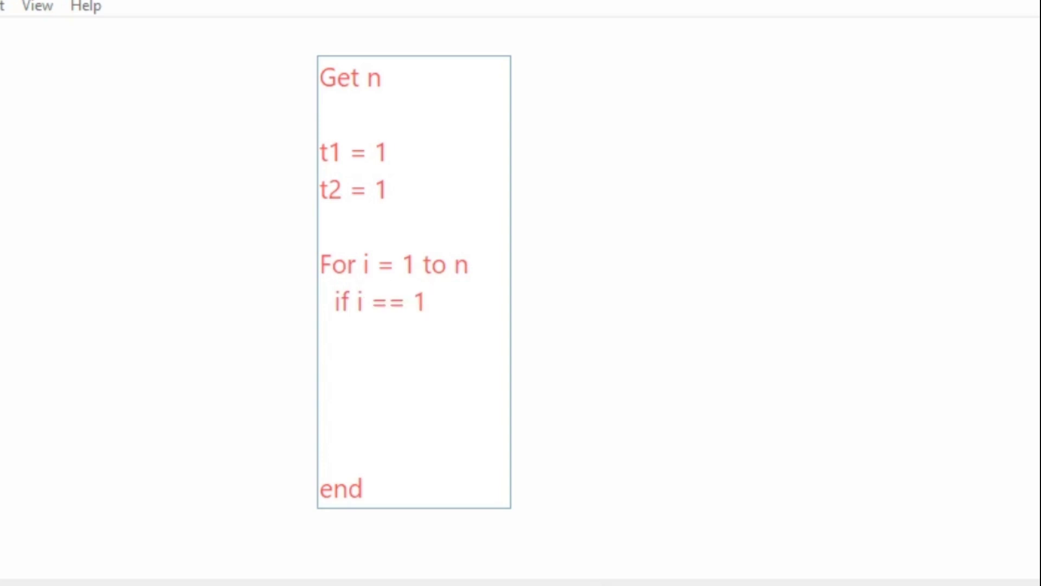
key(Return)
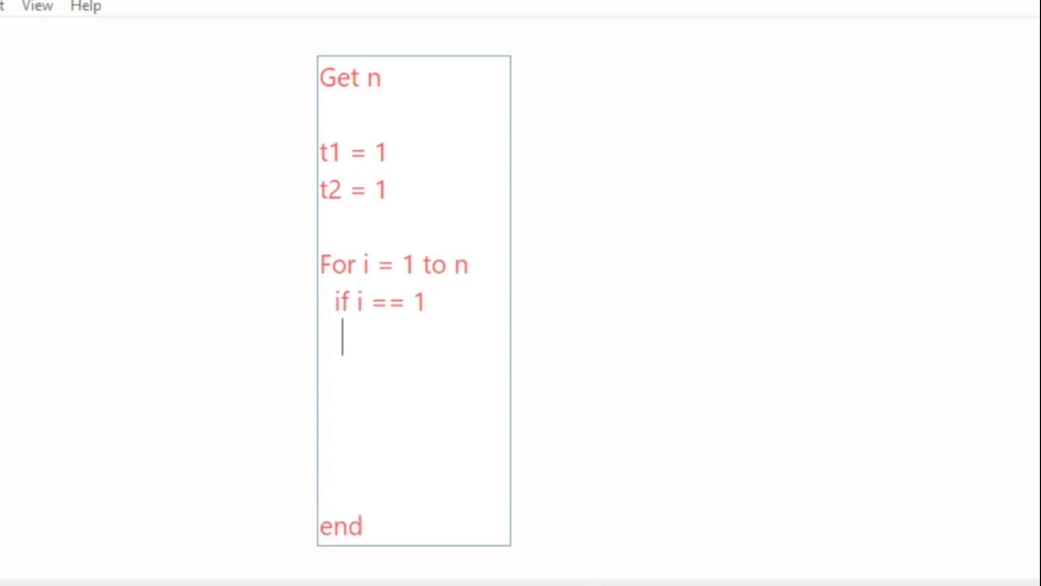
text(display)
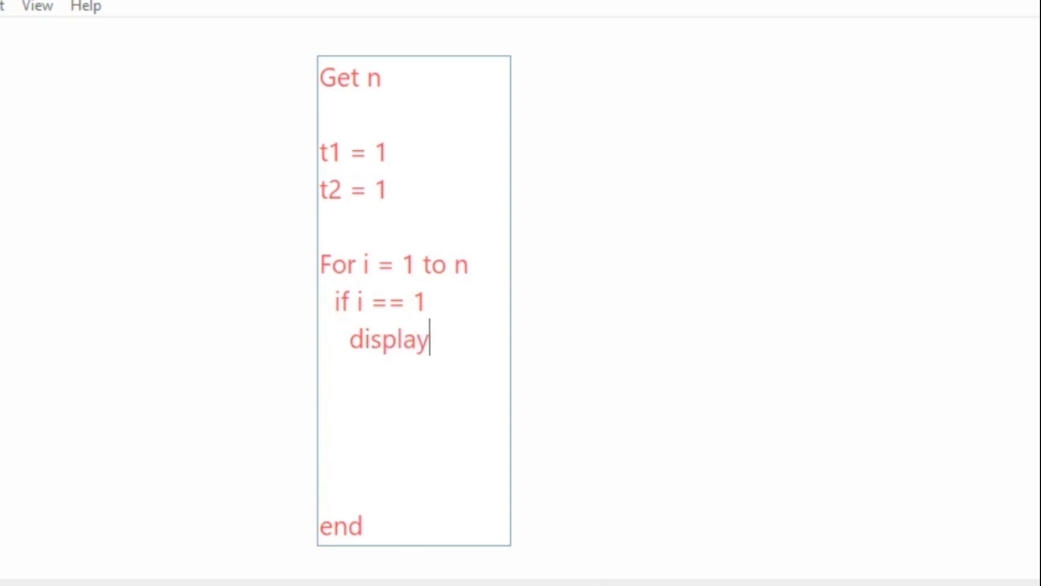
text((1))
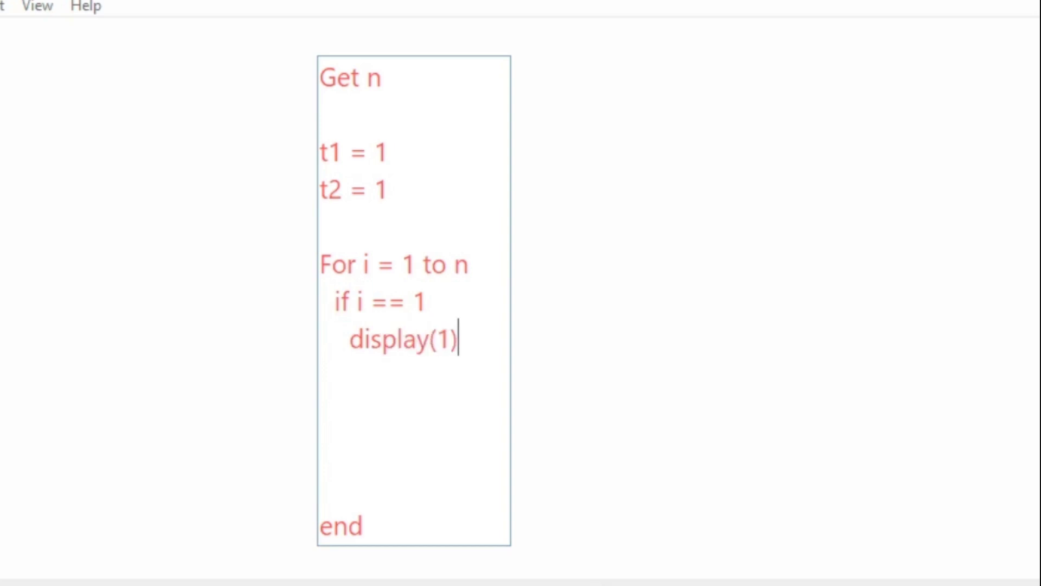
key(Return)
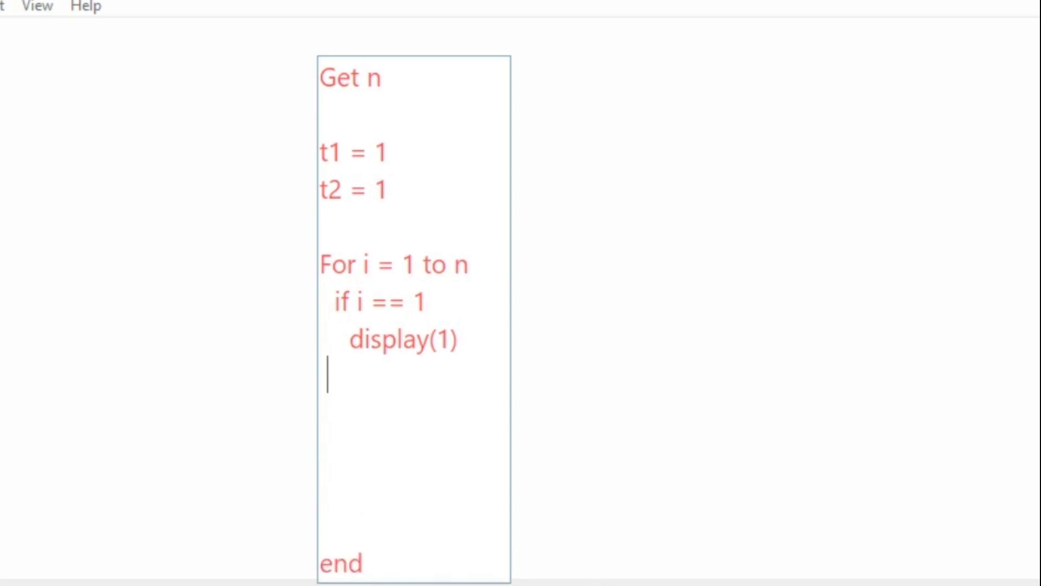
text(else)
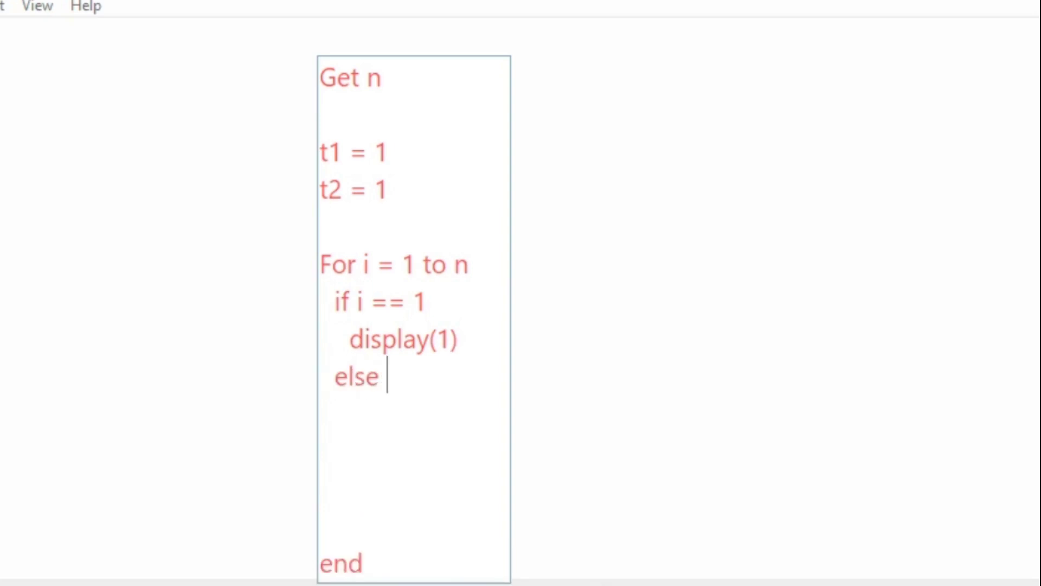
key(Return)
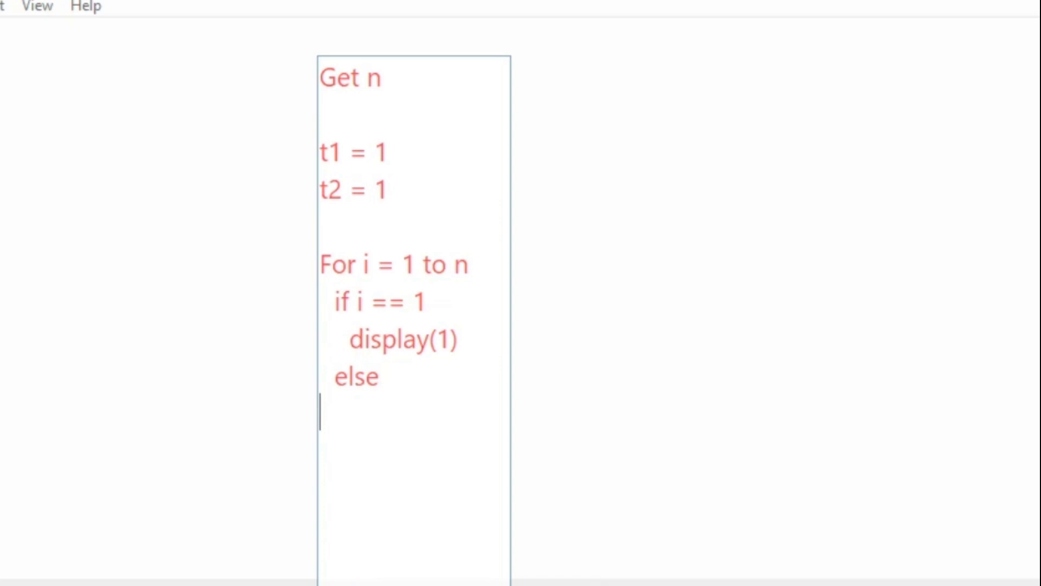
Step: Remove the extra blank lines above 'end' in the pseudocode
key(Down)
key(Down)
key(Down)
key(Down)
key(BackSpace)
key(BackSpace)
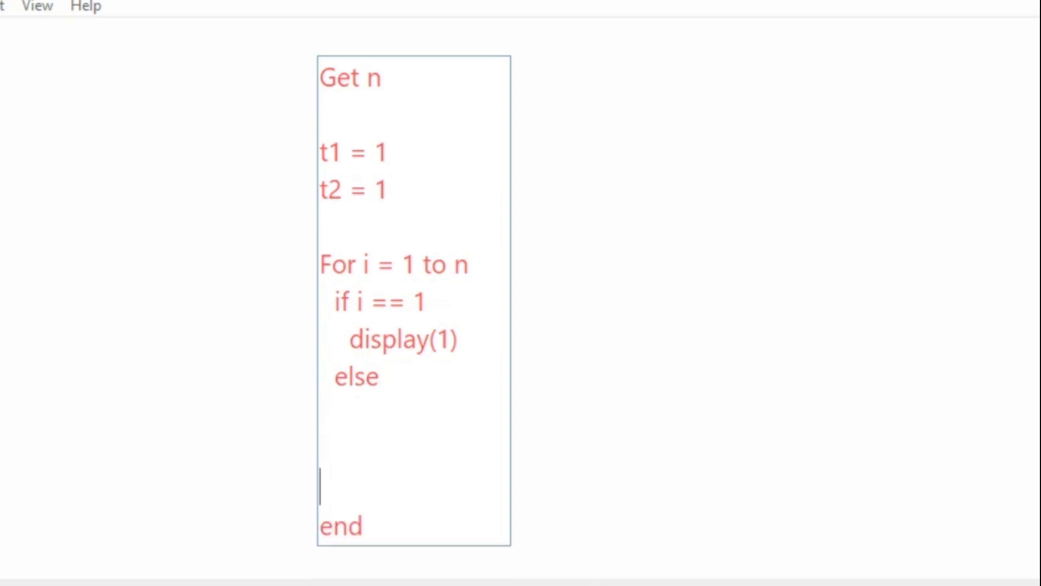
key(BackSpace)
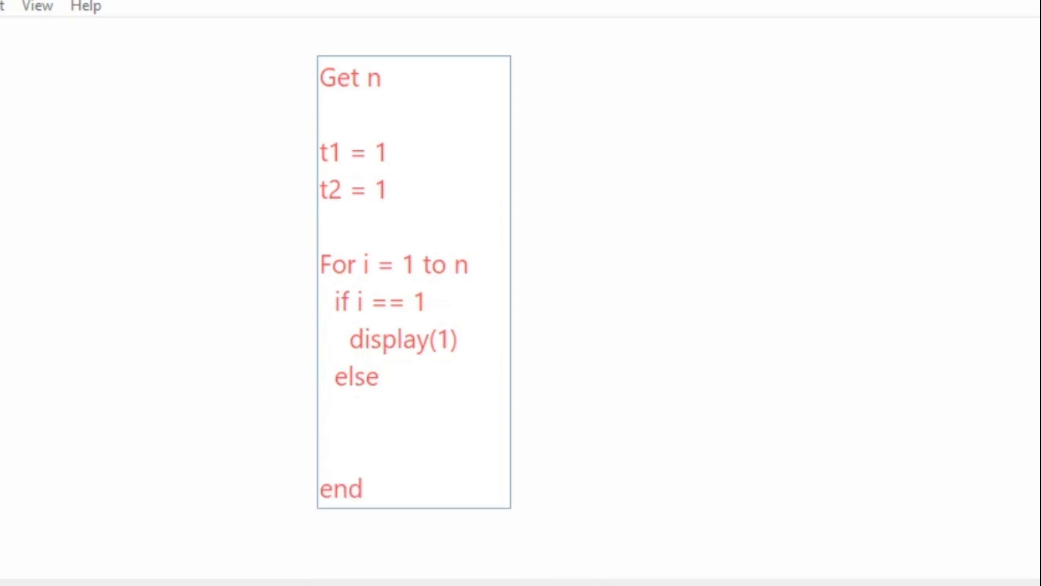
key(Up)
text(sum )
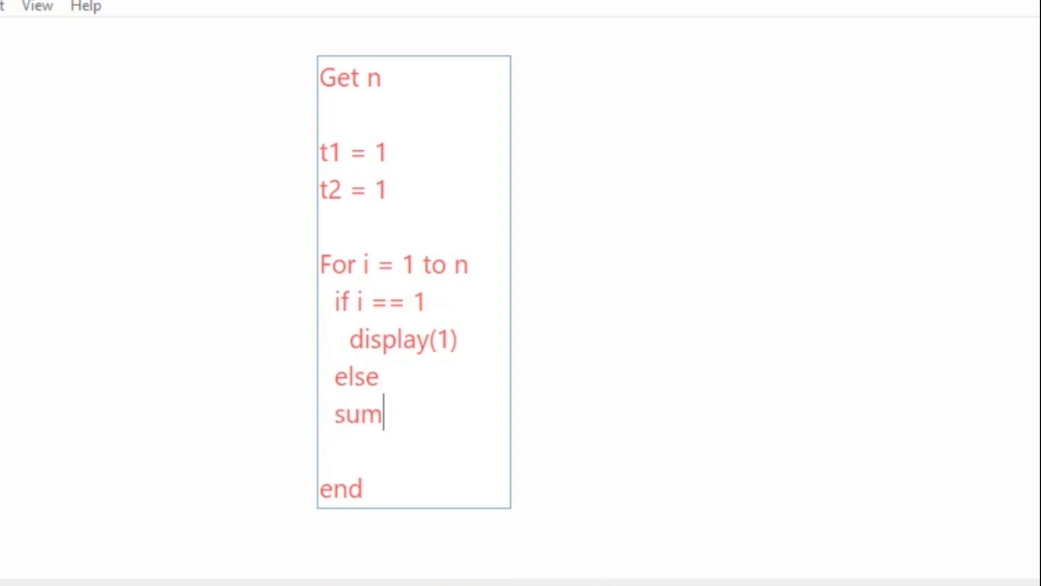
text(= t)
text(1 + )
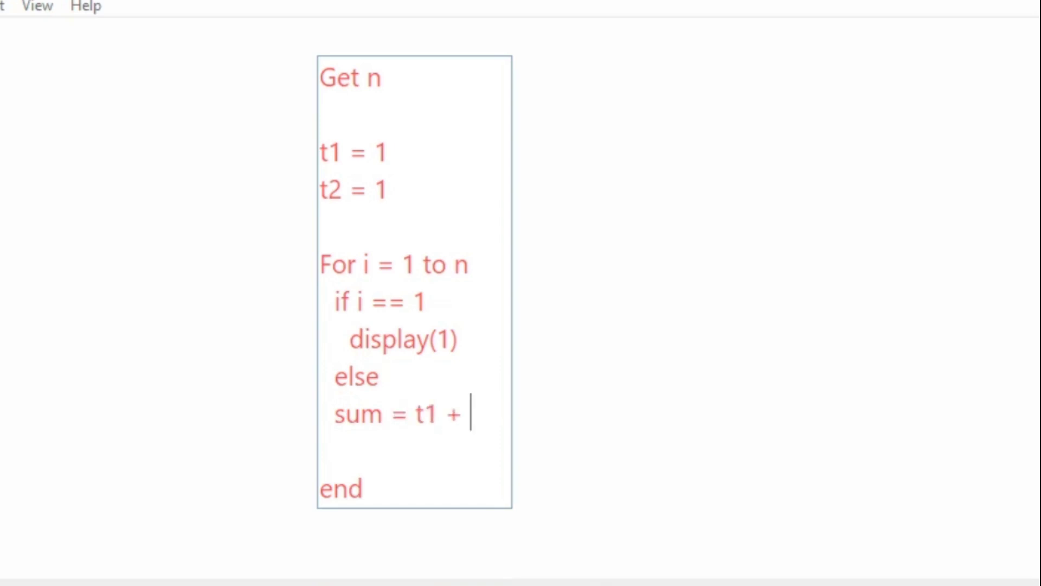
text(t2)
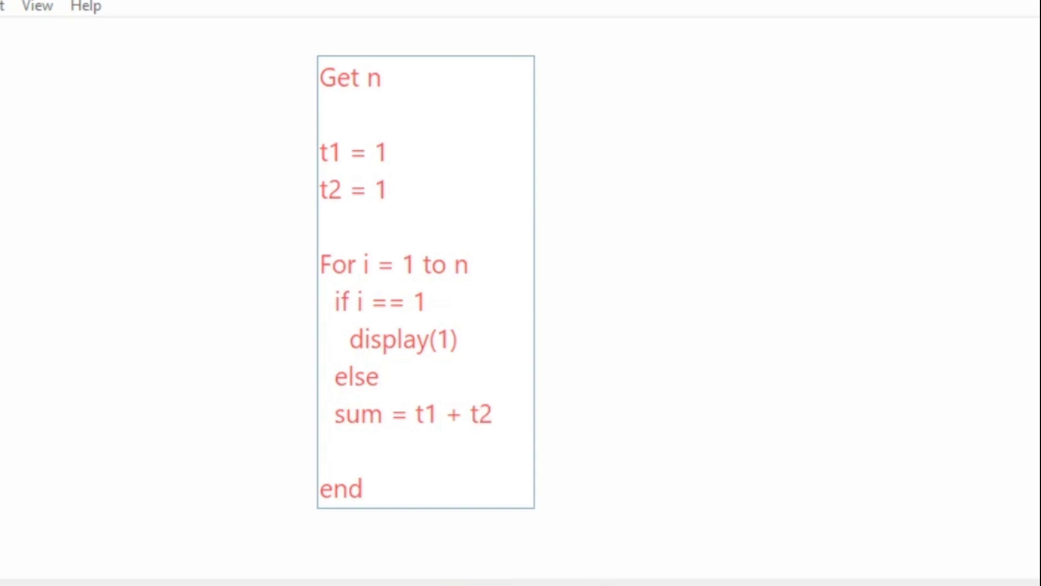
Step: Add 't1 = t2', 't2 = sum' and 'display( t1)' to the else branch, fixing the typo
key(Down)
text(t1 )
text(= t2)
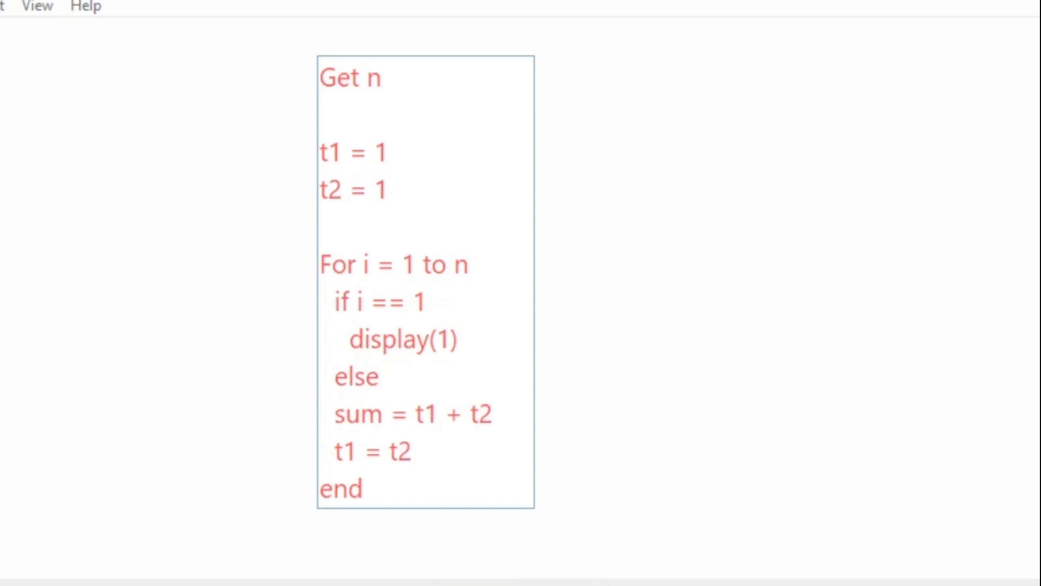
key(Return)
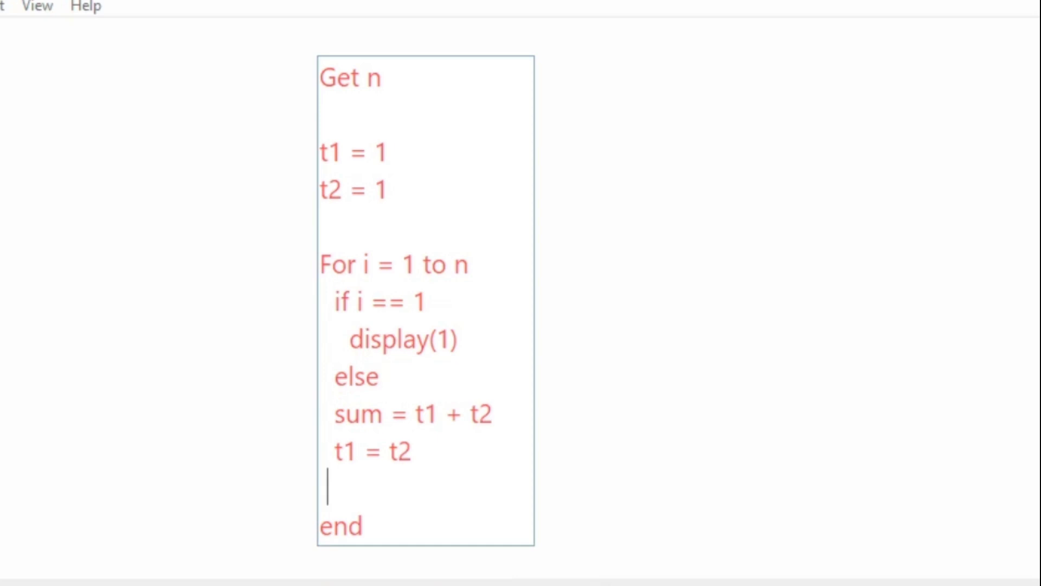
text(t2)
text( = su)
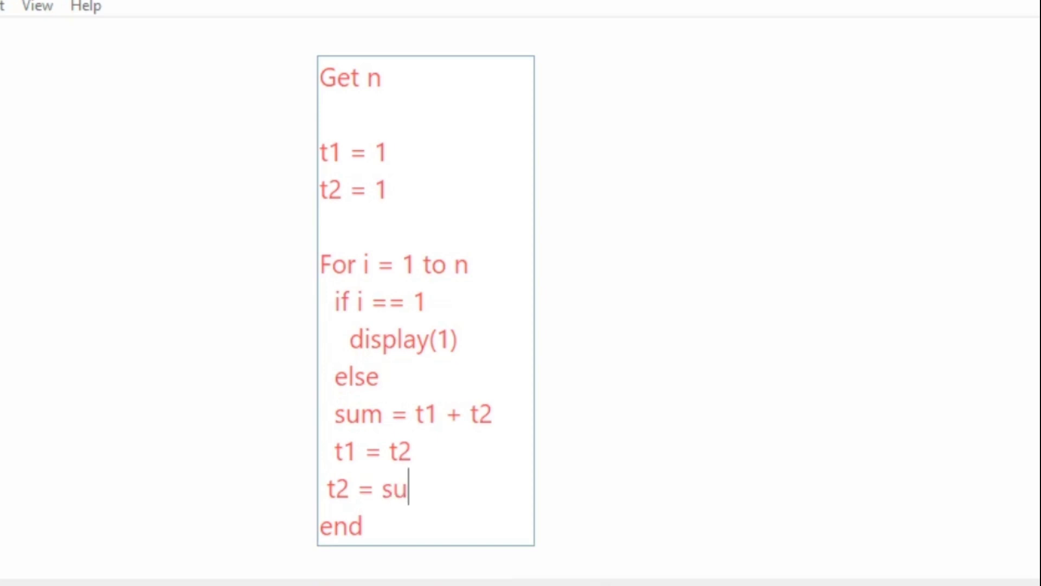
text(m)
key(Return)
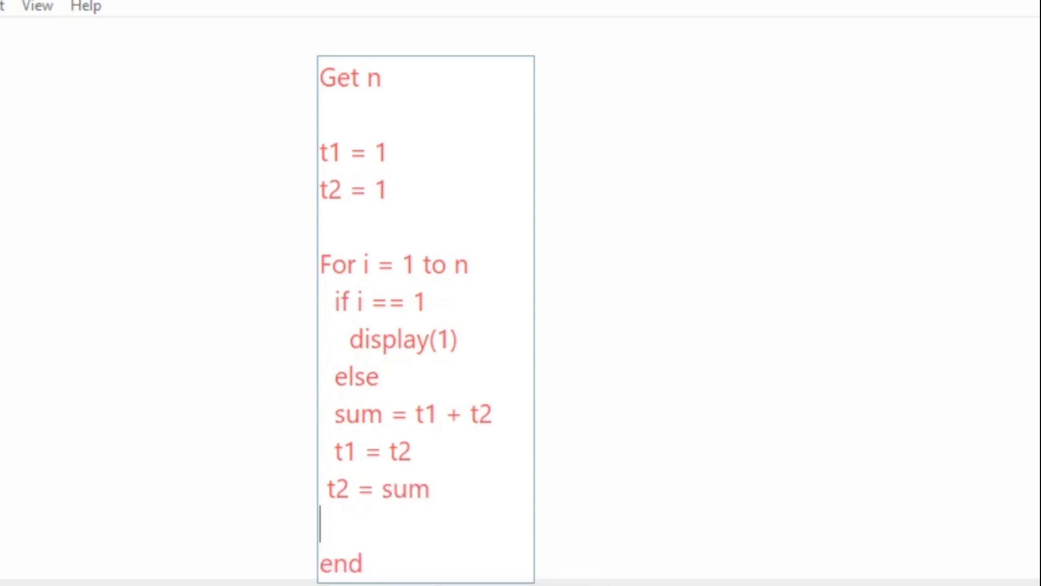
text(disply)
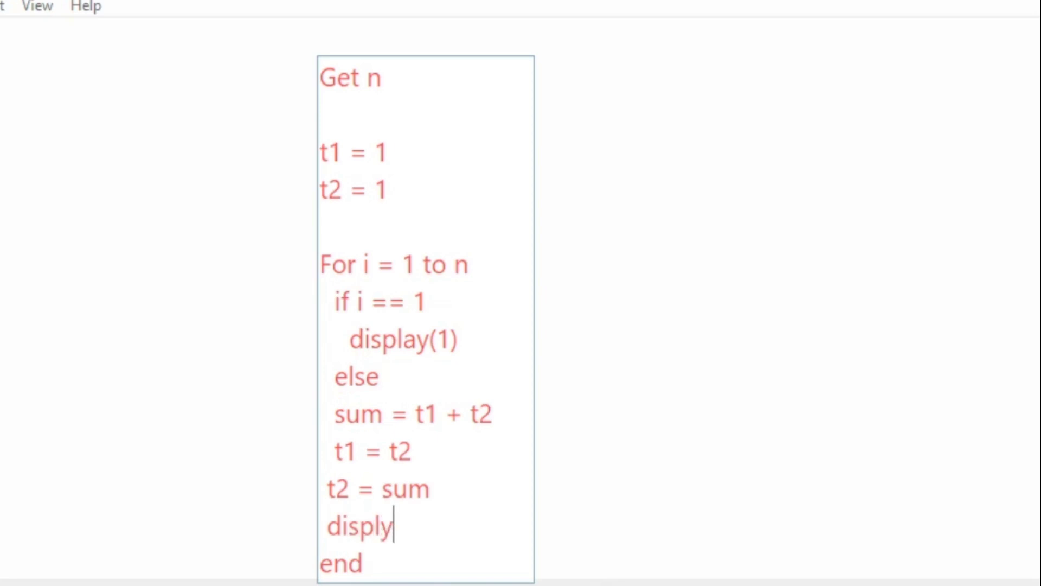
key(BackSpace)
key(BackSpace)
text(lay()
text( t1))
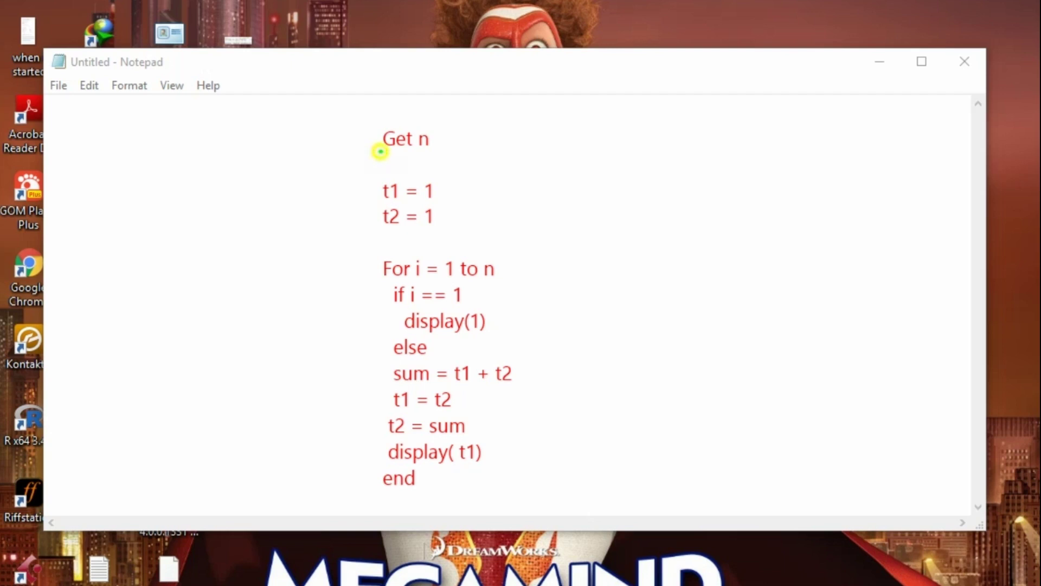
Step: Underline the 'Get n' line in the Notepad pseudocode
drag(379, 149, 439, 154)
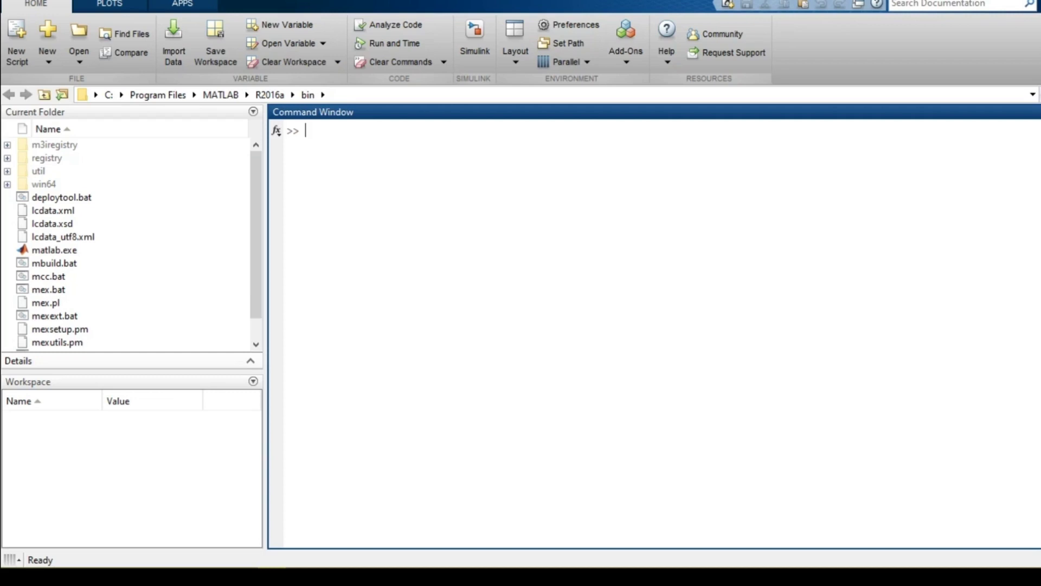
Step: Create a new script and save it to the Desktop as fibonacci1.m
click(17, 40)
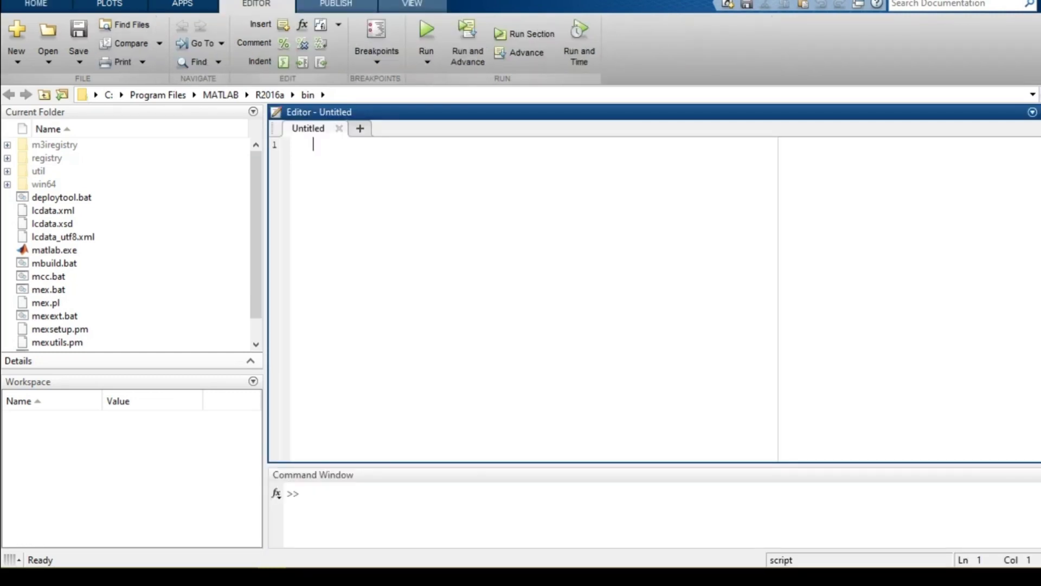
key(ctrl+s)
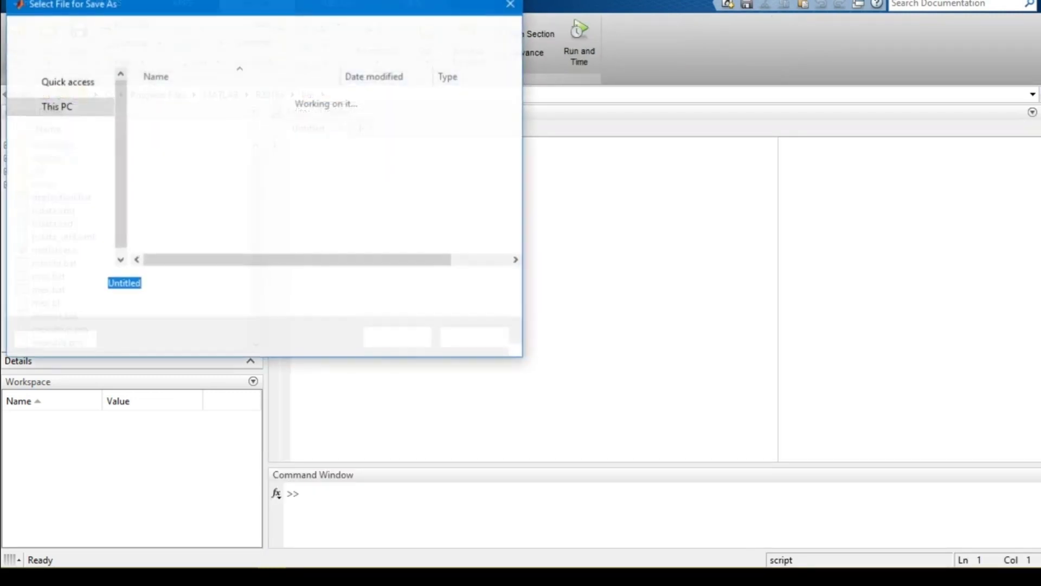
text(fibon)
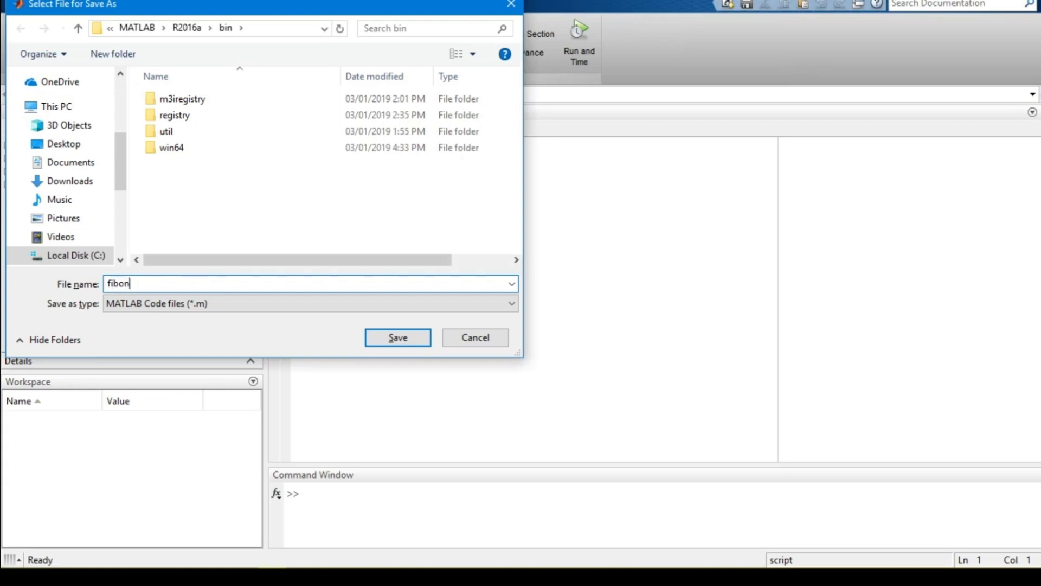
text(acc)
text(i1)
click(70, 143)
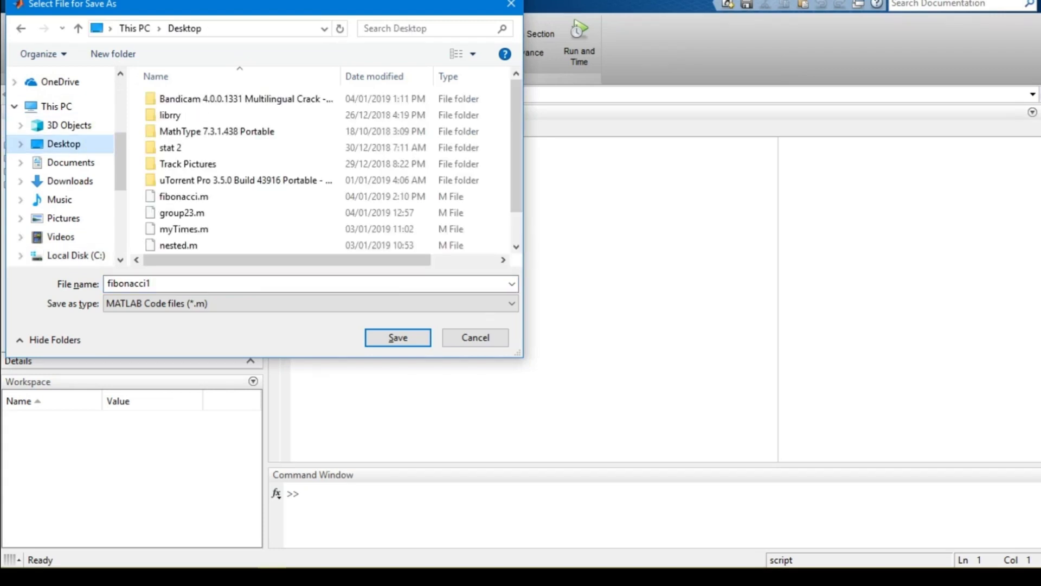
click(394, 337)
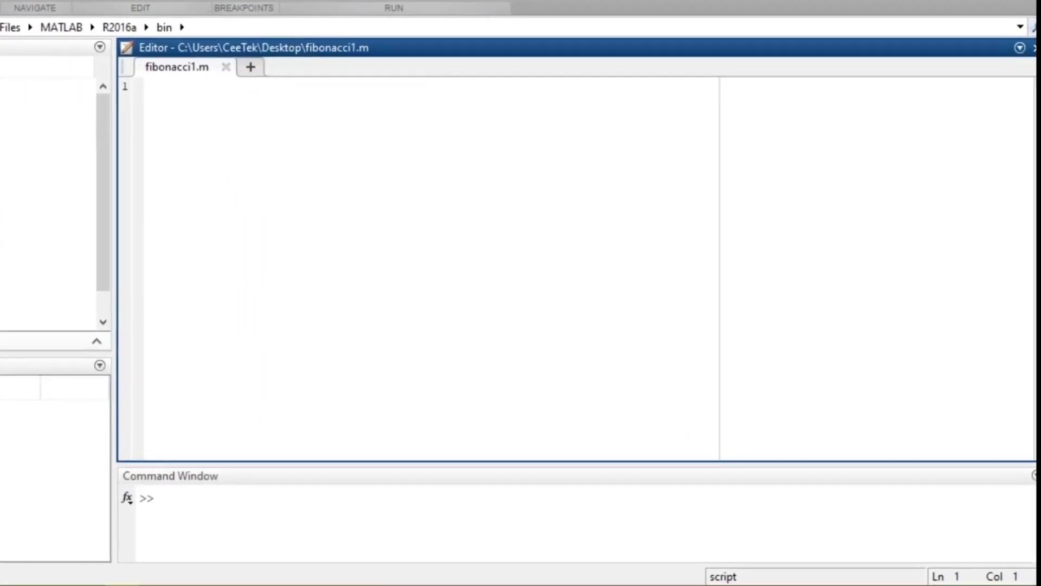
Step: Enter n = input('Please enter the value of N'); then t1 = 1; and t2 = 1; on separate lines
key(Return)
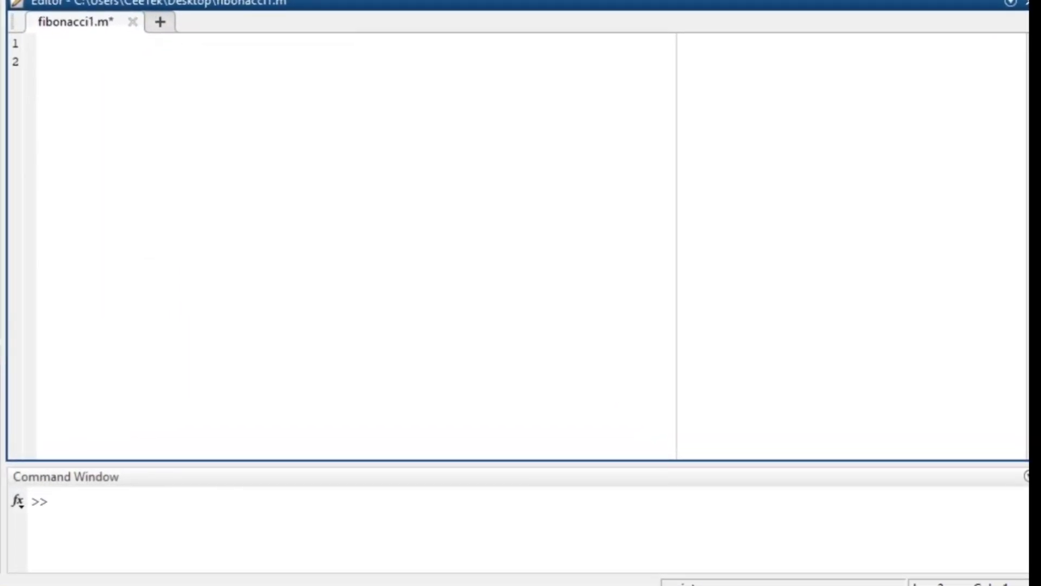
text(n )
text(= inpu)
text(t(')
text(P)
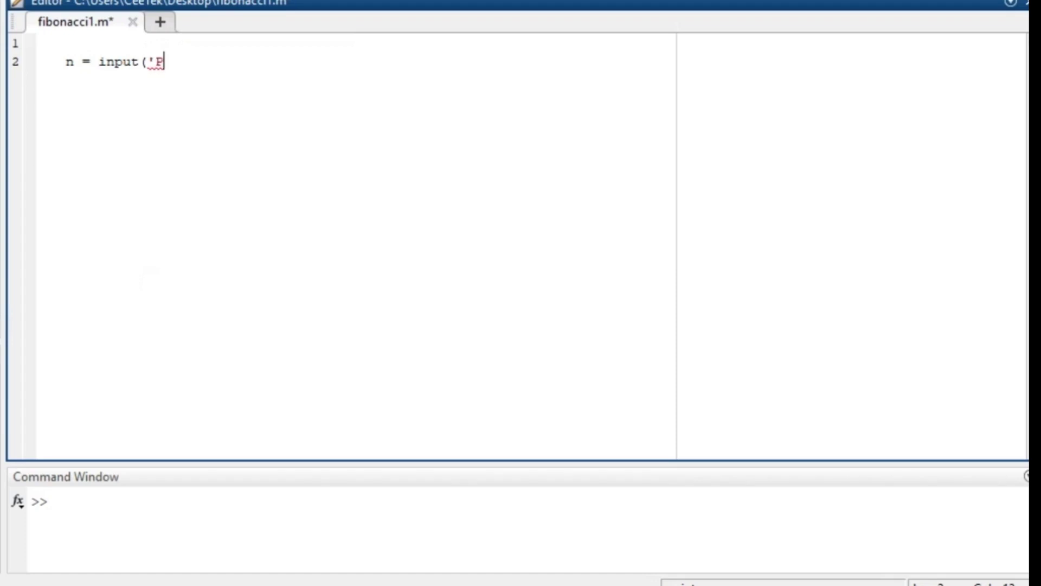
text(lease ente)
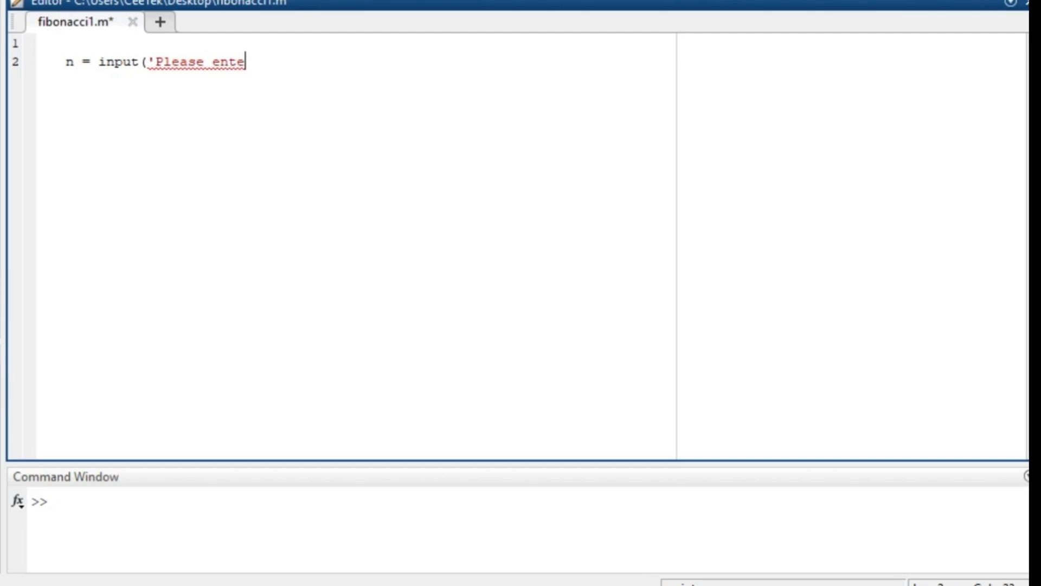
text(r the value o)
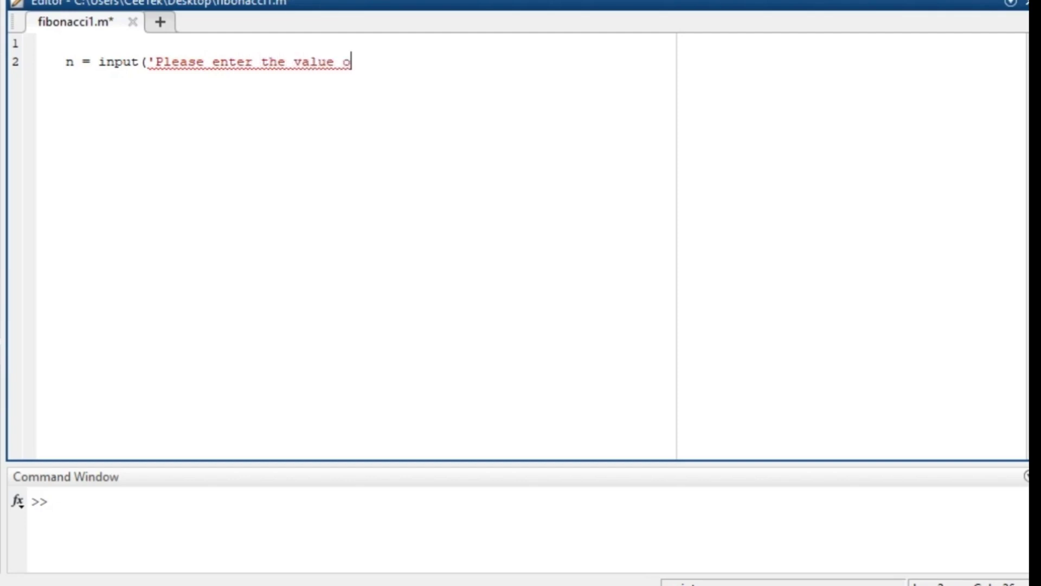
text(f N')
text();)
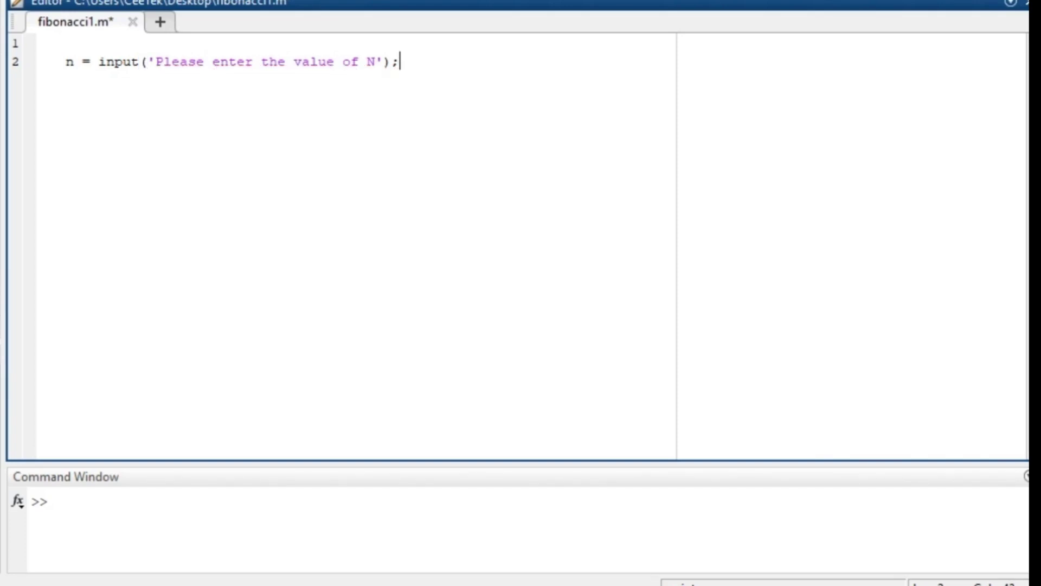
key(Return)
key(Return)
text(t1 )
text(= 1;)
key(Return)
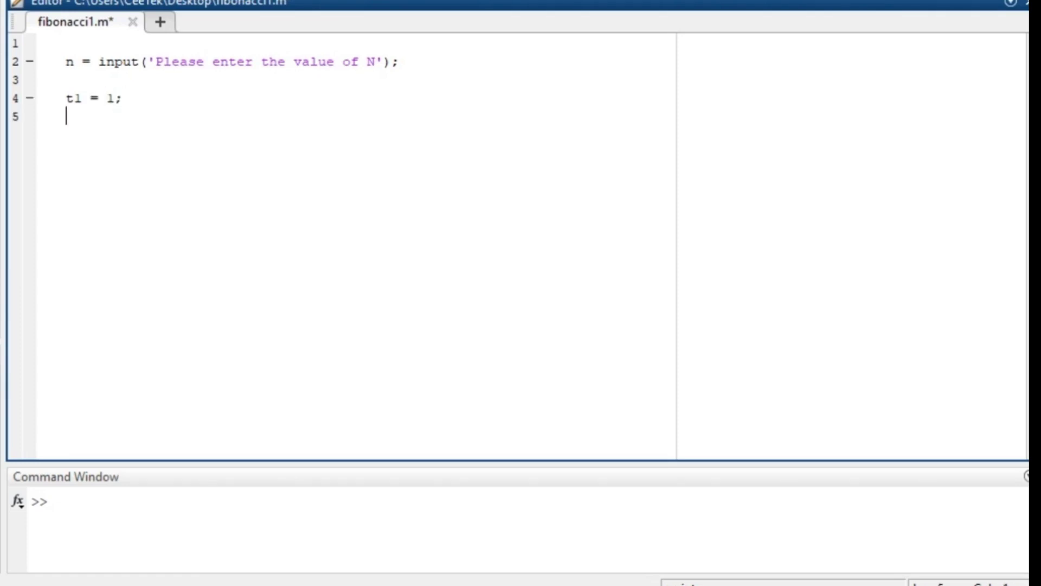
text(t2 =)
text( 1;)
key(Return)
key(Return)
text(for i = 1 )
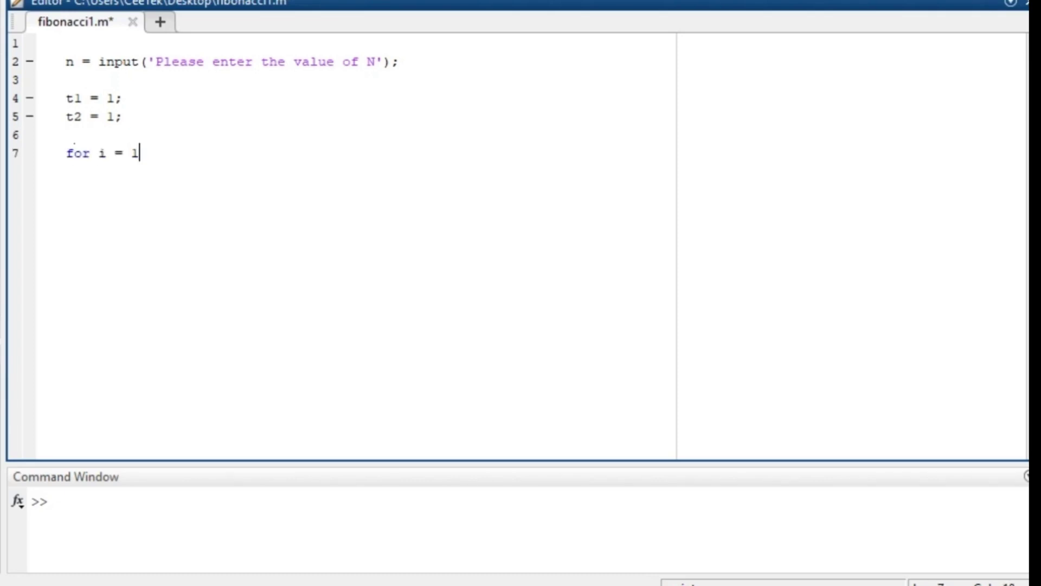
text(to n)
Step: Write the for i = 1:n loop with an if i == 1 branch running disp(1)
key(BackSpace)
key(BackSpace)
key(BackSpace)
key(BackSpace)
text(:)
text( n)
key(Return)
key(Return)
key(Return)
key(Return)
text(en)
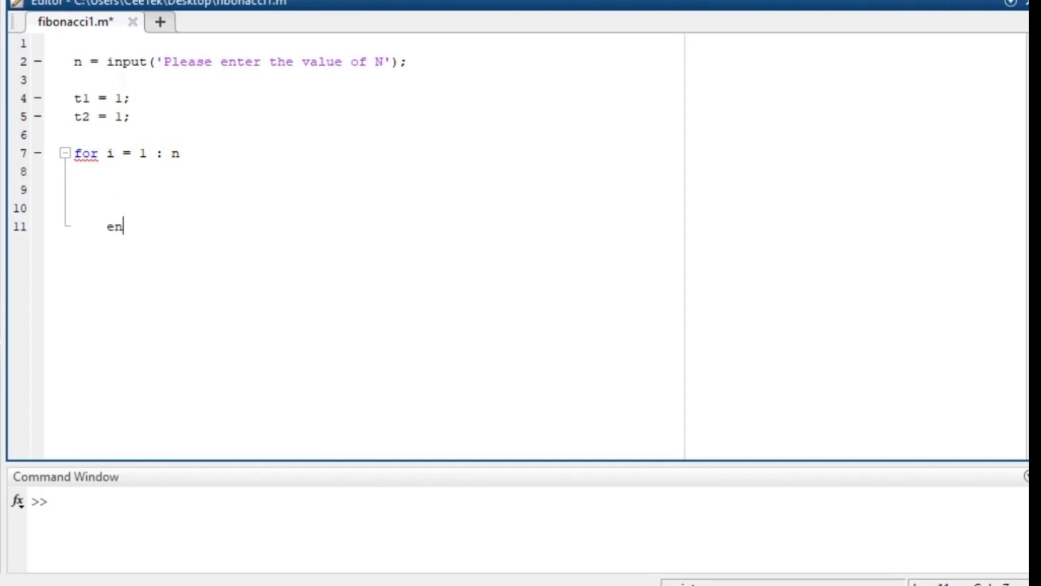
text(d)
key(Up)
key(Up)
text(if )
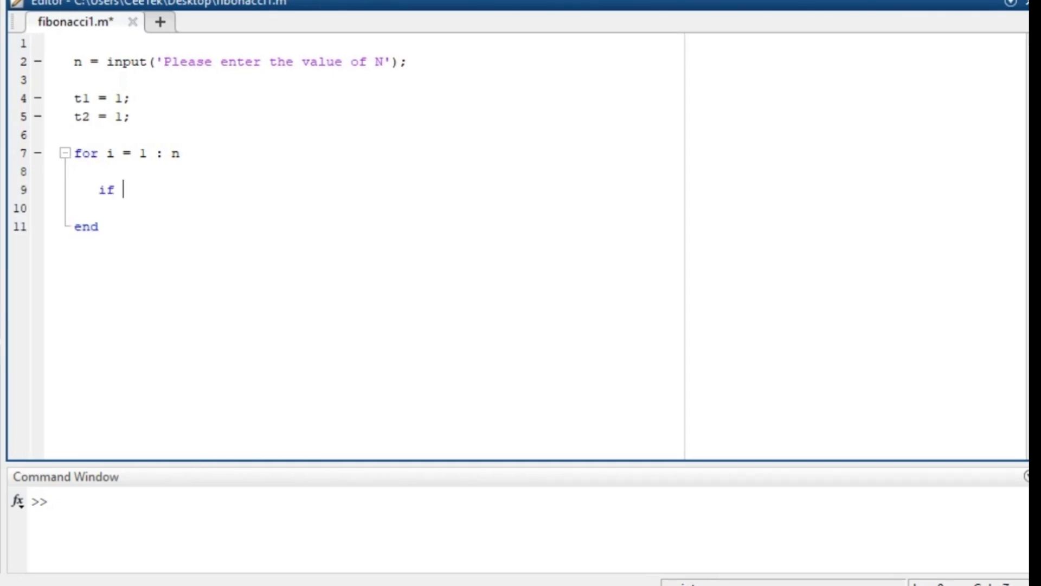
text(i == )
text(1)
key(Return)
text(d)
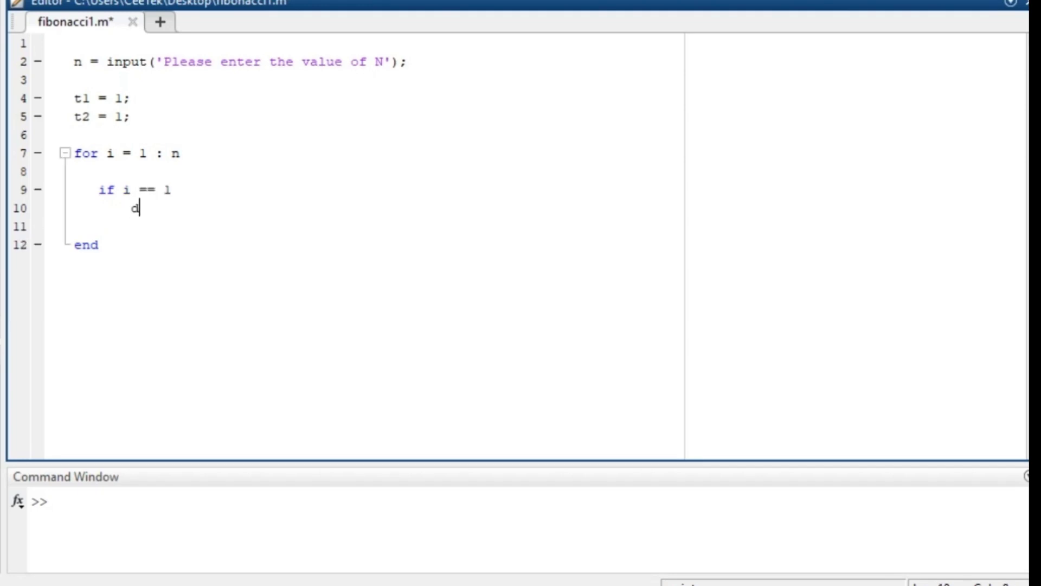
text(isp)
key(BackSpace)
text(p)
text((10)
key(BackSpace)
text();)
Step: Add the else branch: sum, shift t1 and t2, disp(t1), closed by end
key(Return)
text(els)
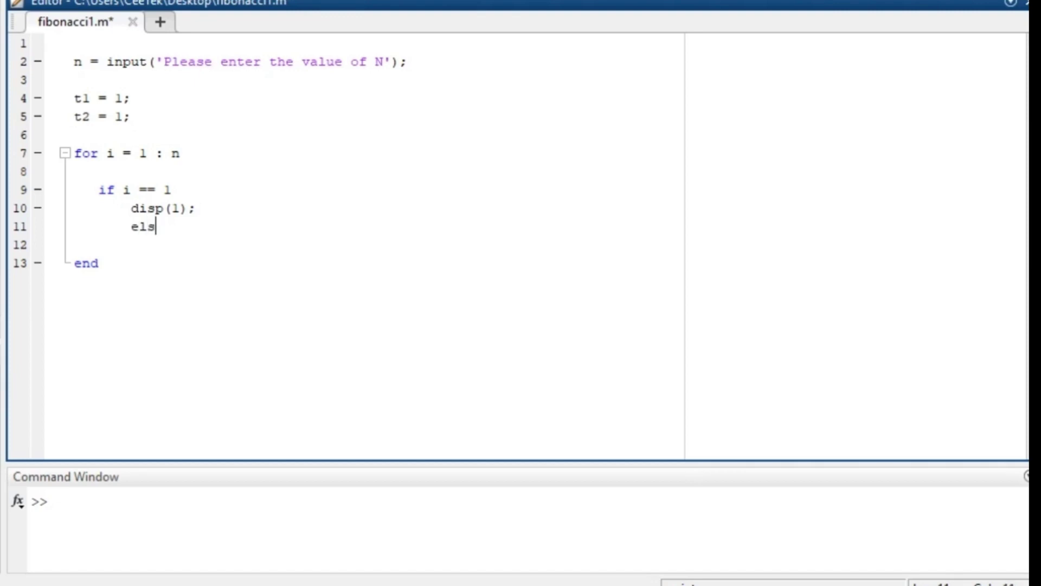
text(e)
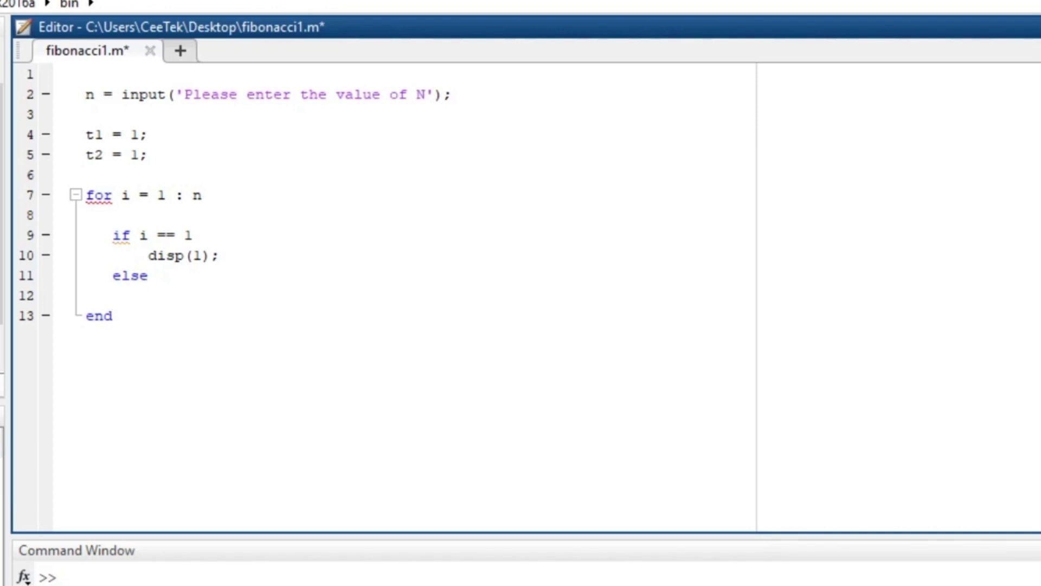
key(Return)
key(Return)
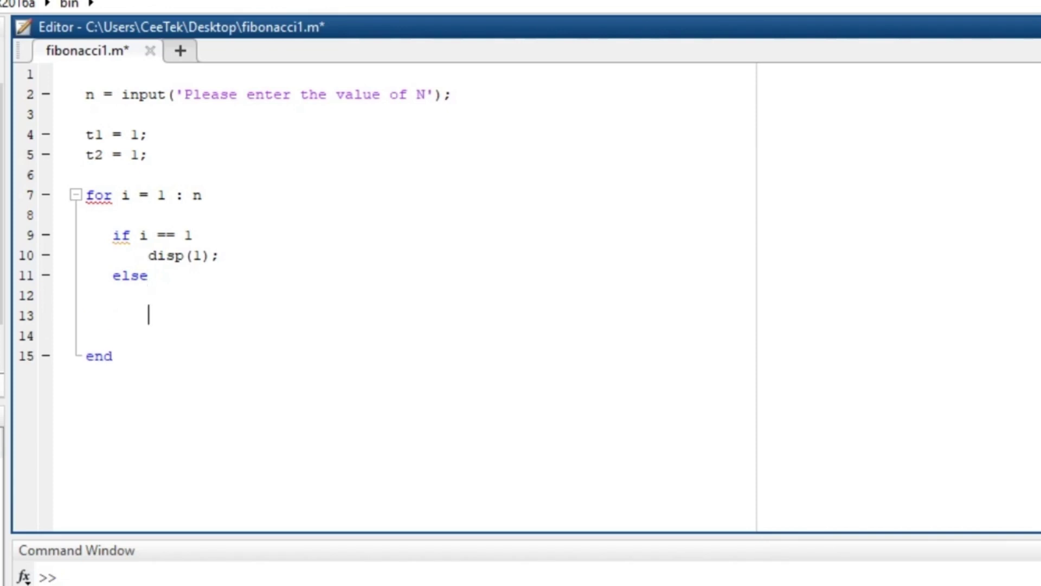
text(sum )
text(= t1)
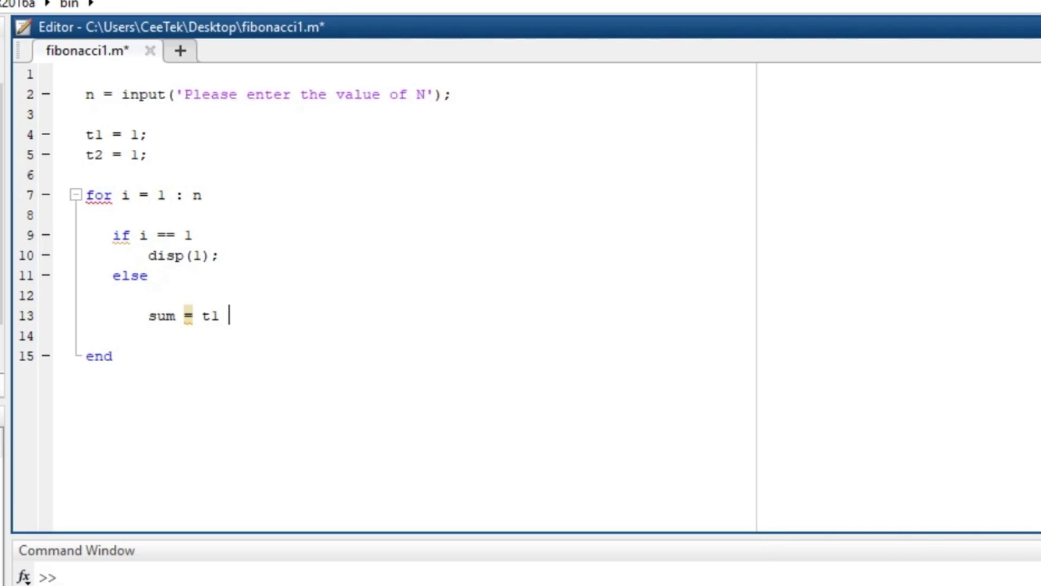
text( + t2)
text(;)
key(Return)
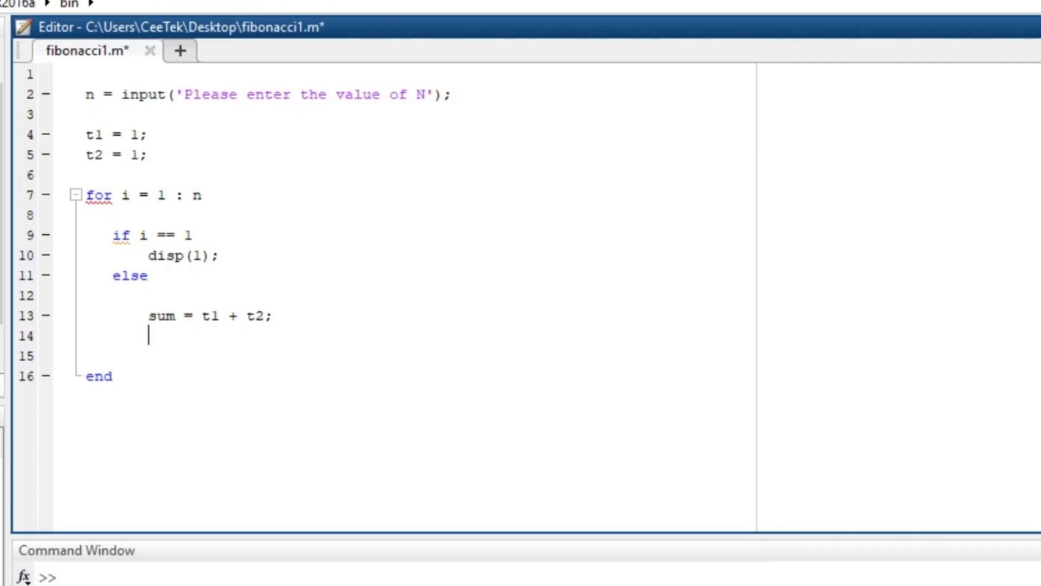
text(t1)
text(= )
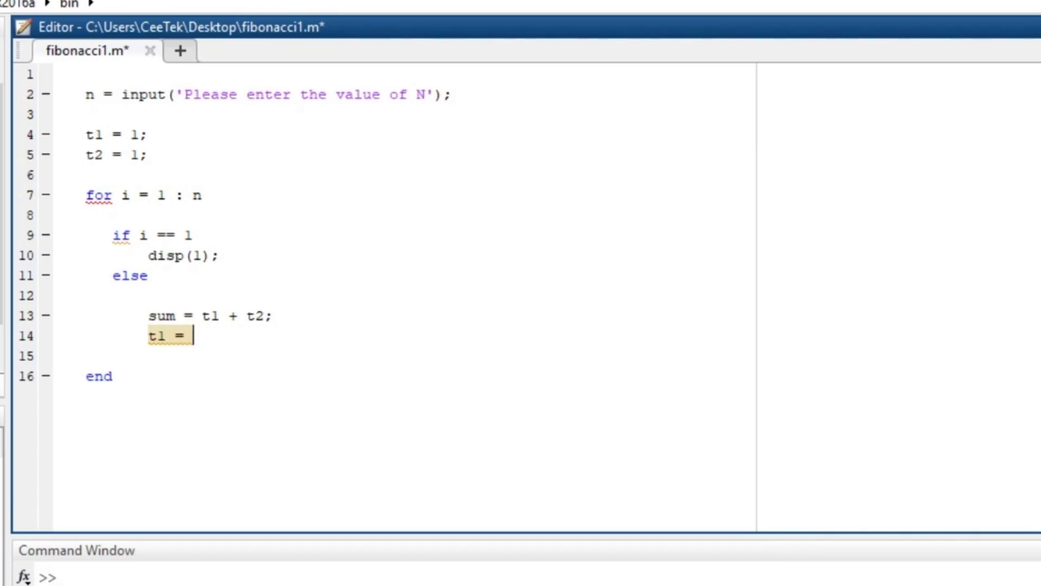
text(t2;)
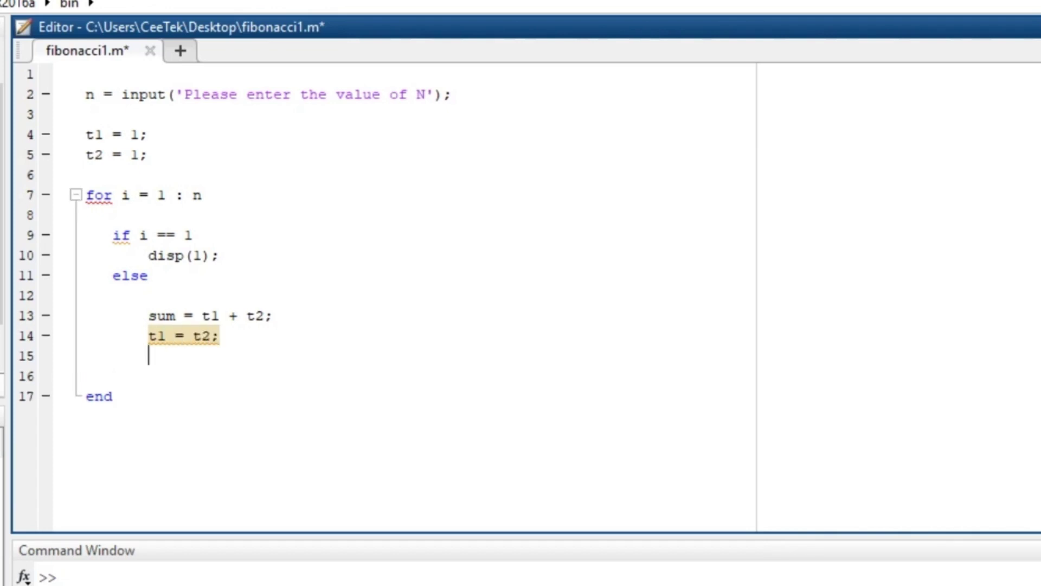
text(t2 )
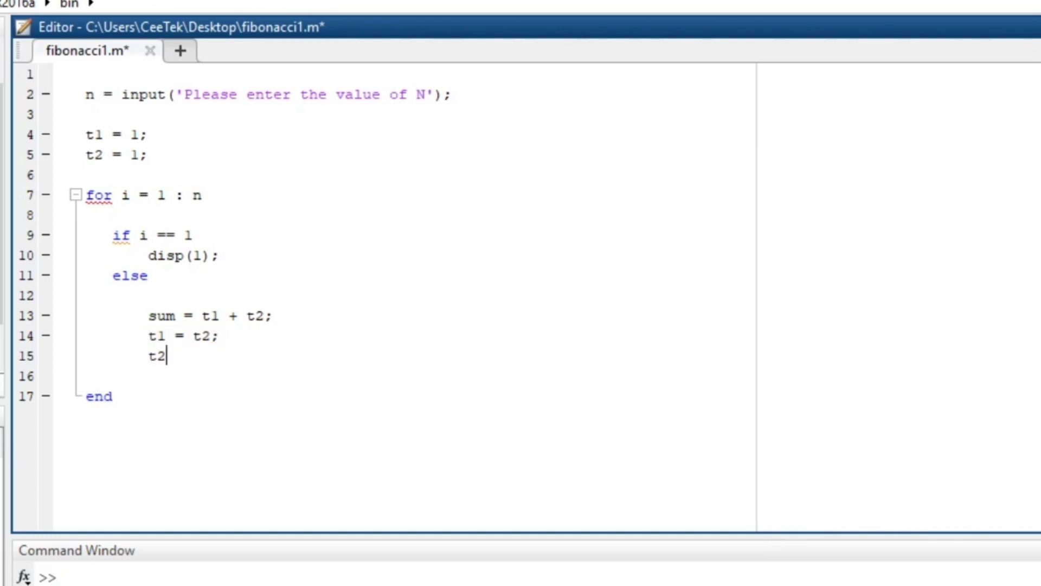
text(= sum)
text(;)
key(Return)
text(disp()
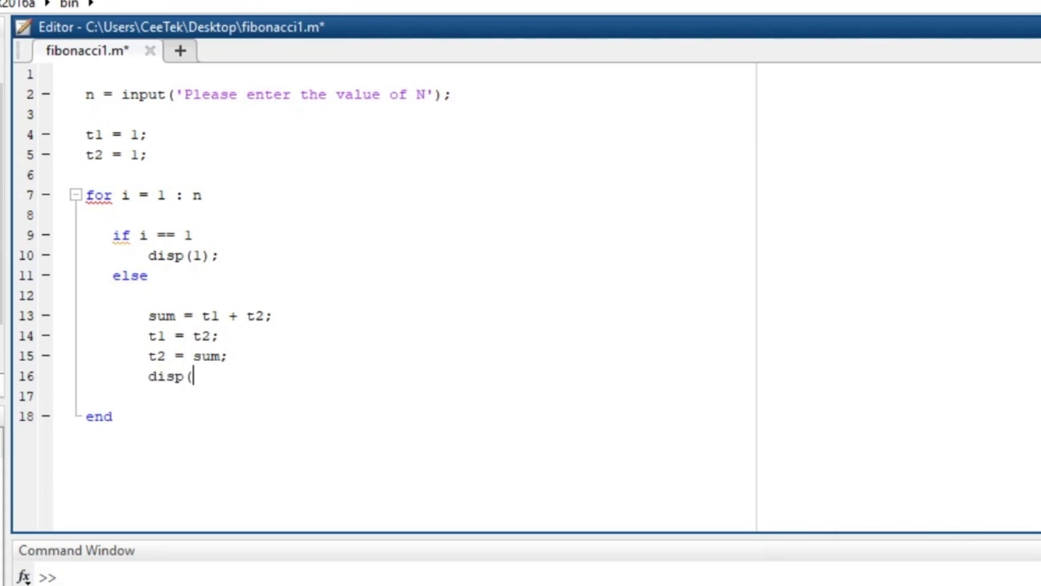
text(t1))
key(Home)
key(Return)
key(Down)
text(en)
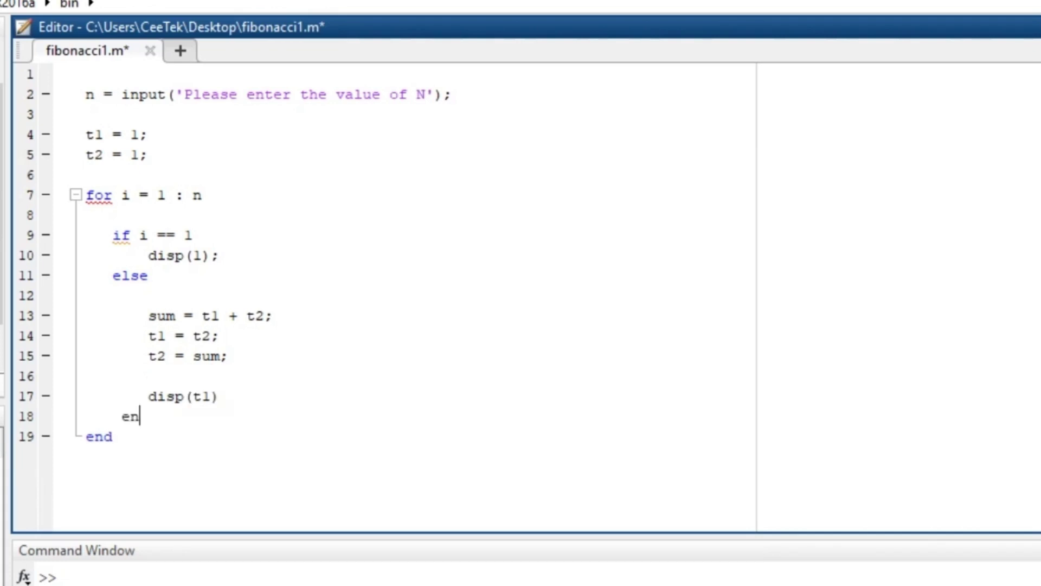
text(d)
Step: Highlight the t1/t2 starting values, disp(1) and the loop's start value while explaining
mouse_move(148, 154)
mouse_down()
mouse_move(86, 155)
mouse_move(85, 134)
mouse_up()
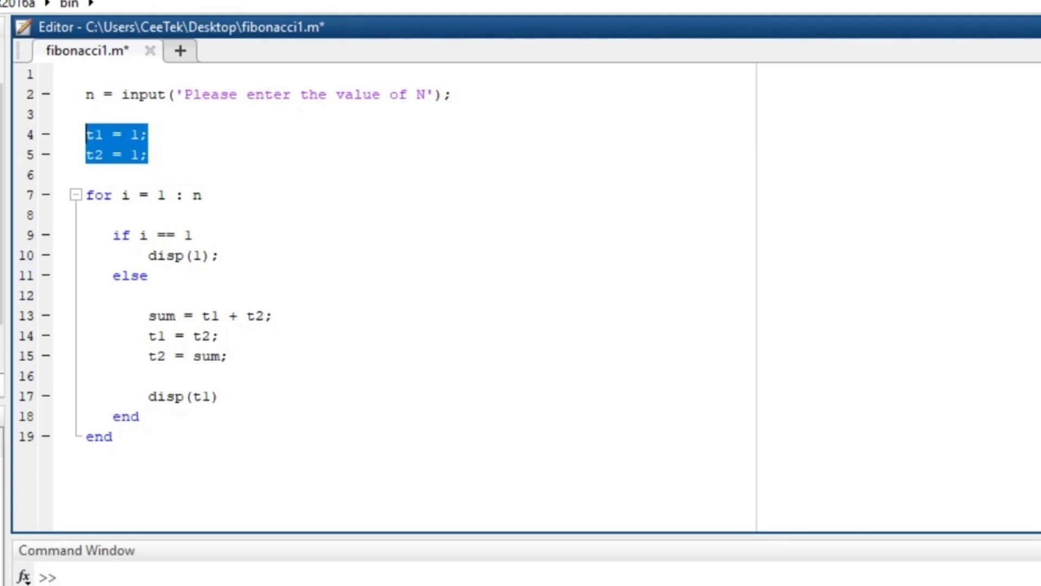
click(241, 146)
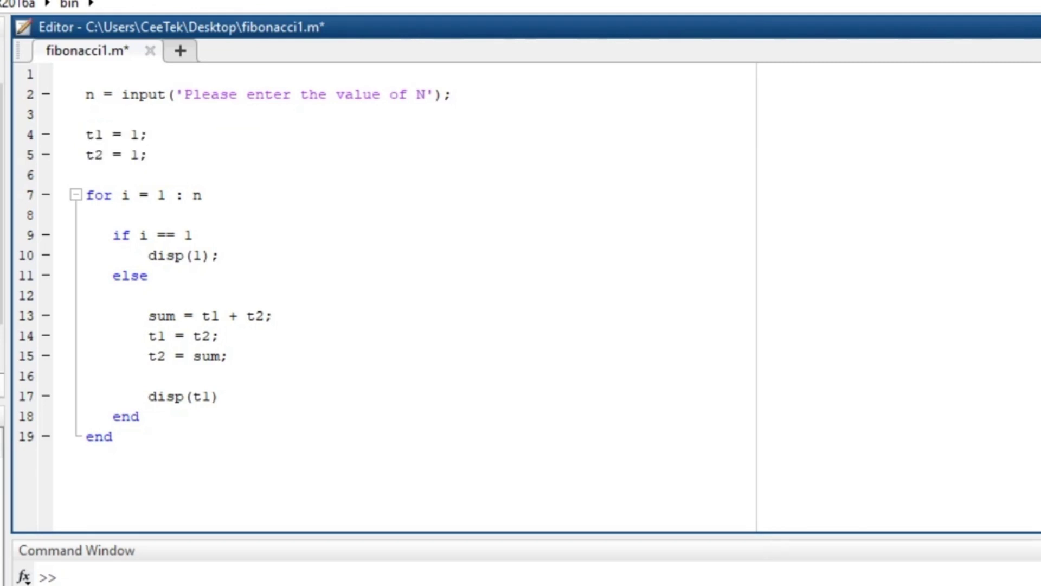
drag(148, 256, 219, 255)
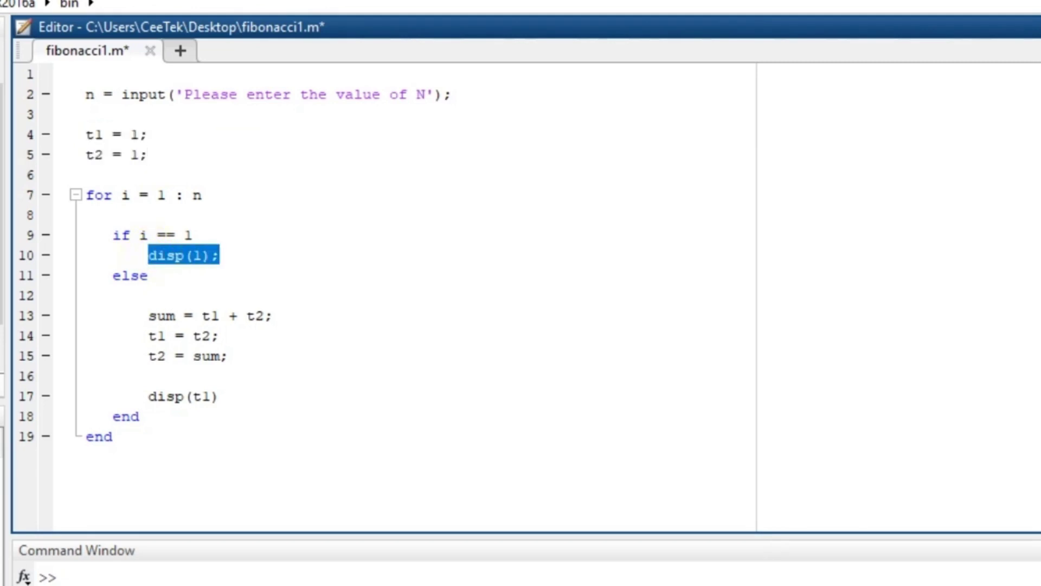
click(256, 250)
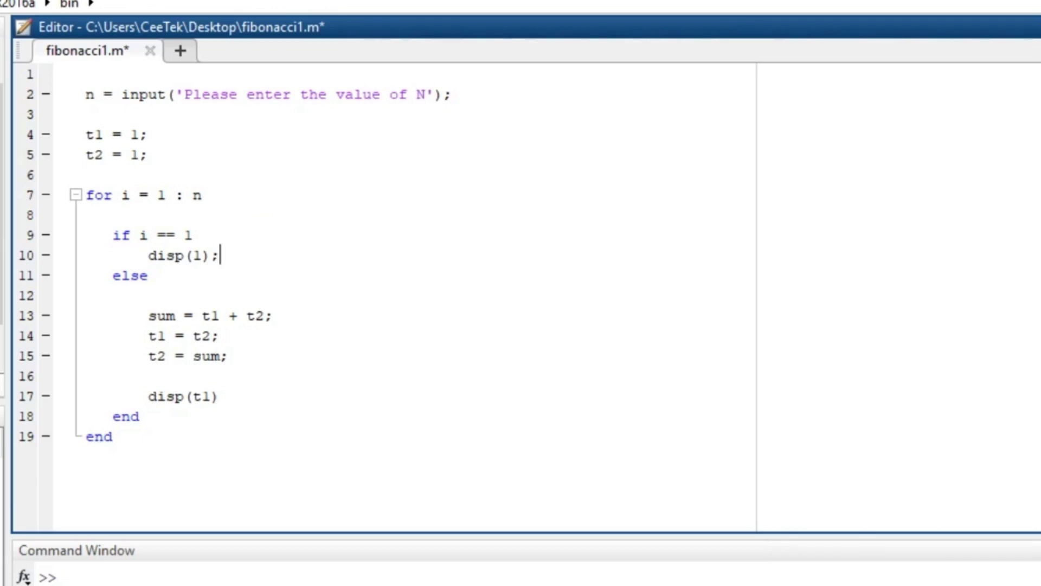
double_click(161, 195)
click(253, 295)
Step: Highlight the else-branch lines, then enlarge the Command Window
drag(140, 316, 220, 397)
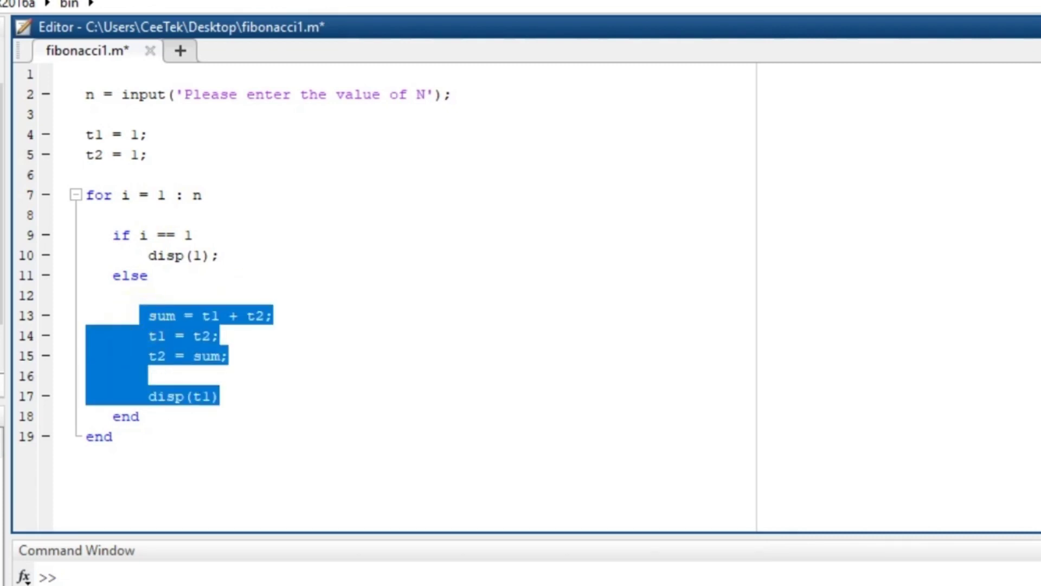
click(240, 395)
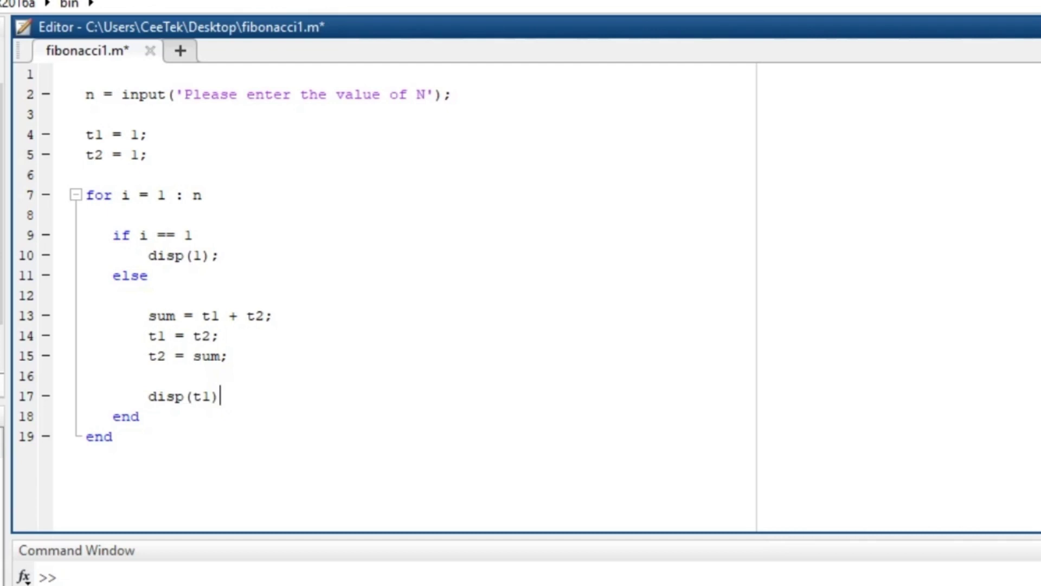
drag(288, 312, 148, 315)
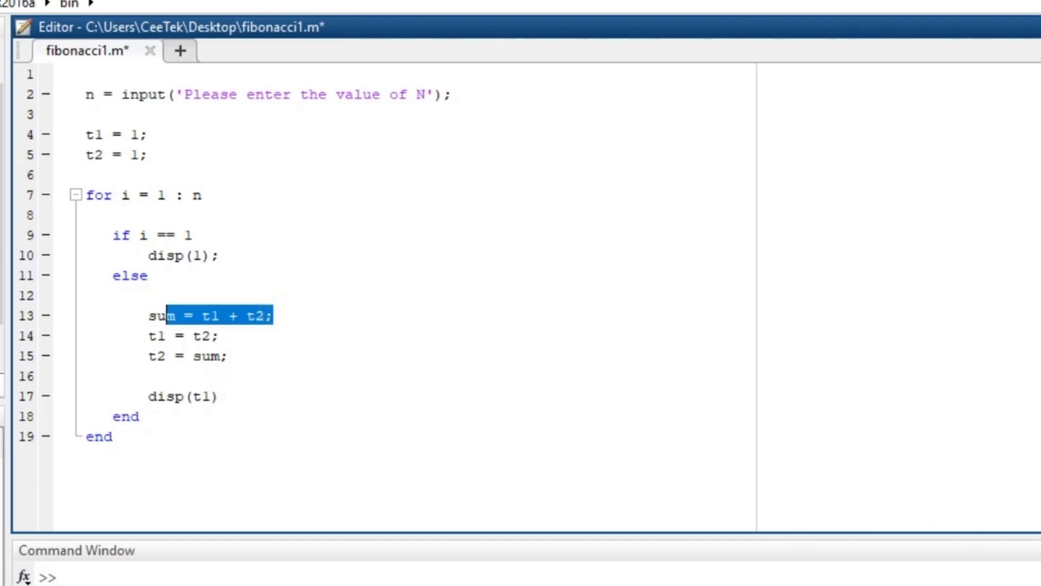
drag(234, 343, 157, 355)
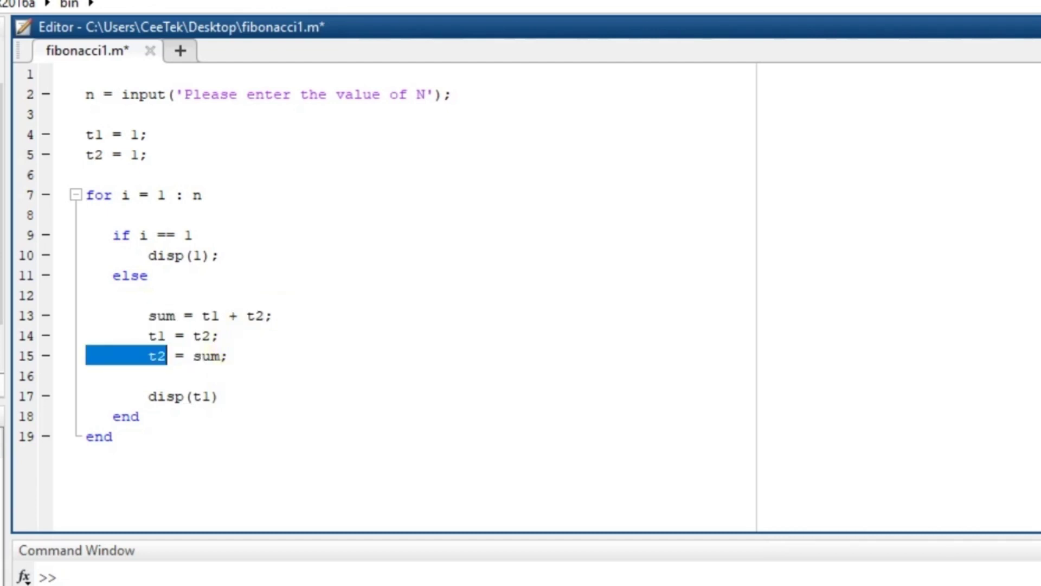
click(231, 356)
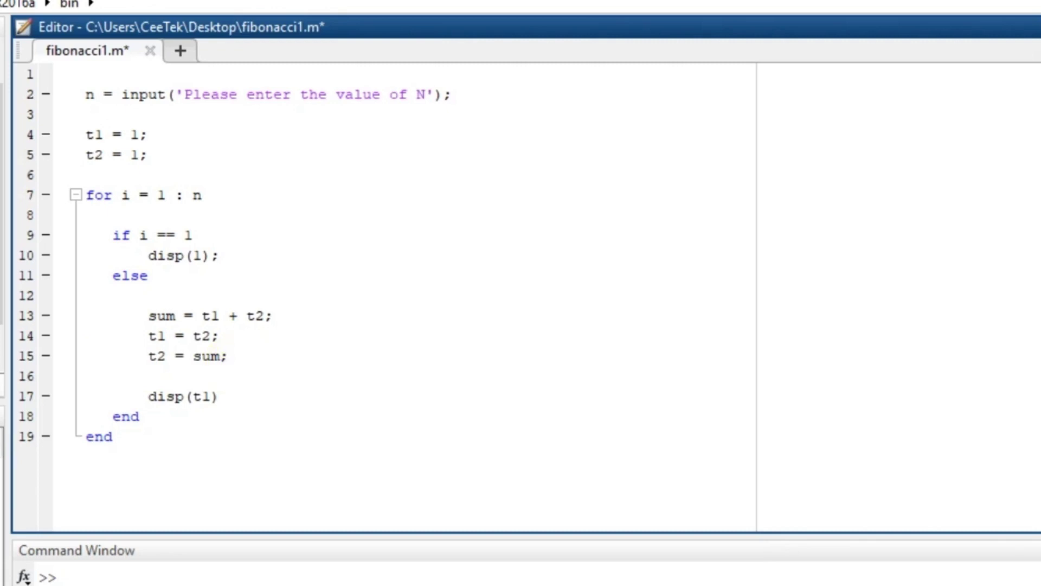
drag(231, 356, 139, 356)
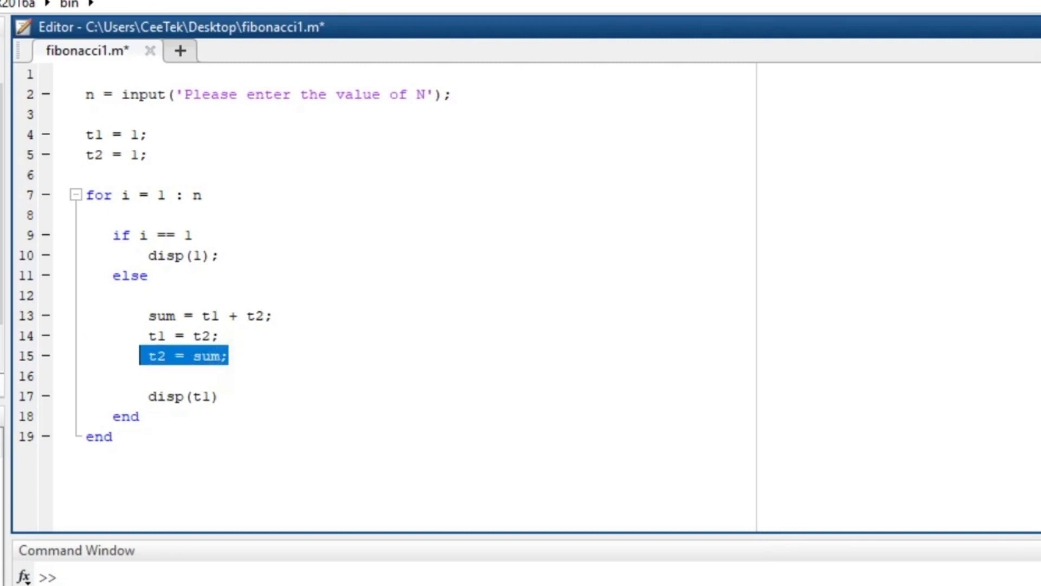
click(231, 391)
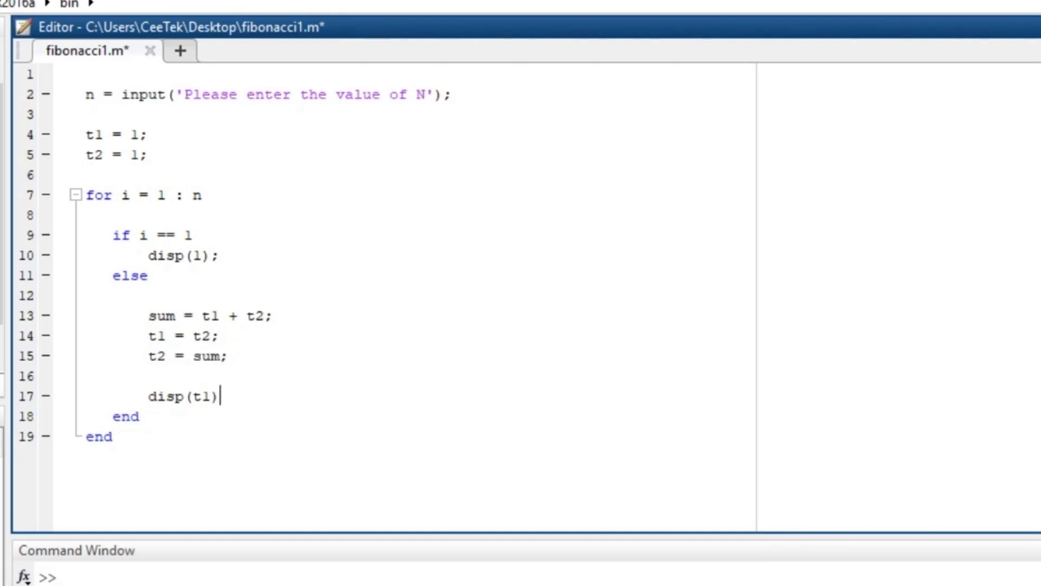
click(372, 537)
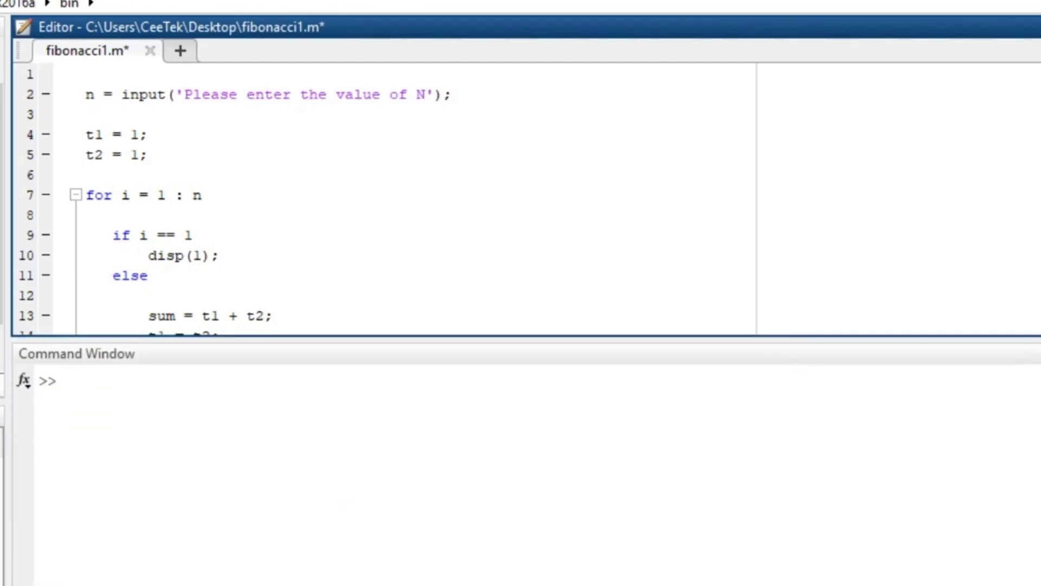
Step: Run fibonacci1, adding its folder to the path, and enter N = 10
key(F5)
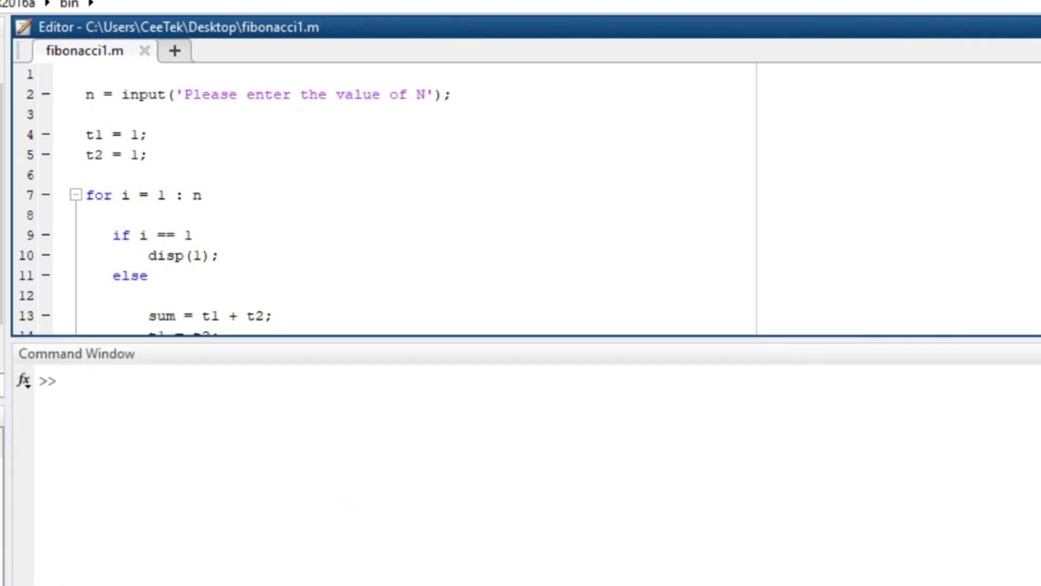
click(360, 319)
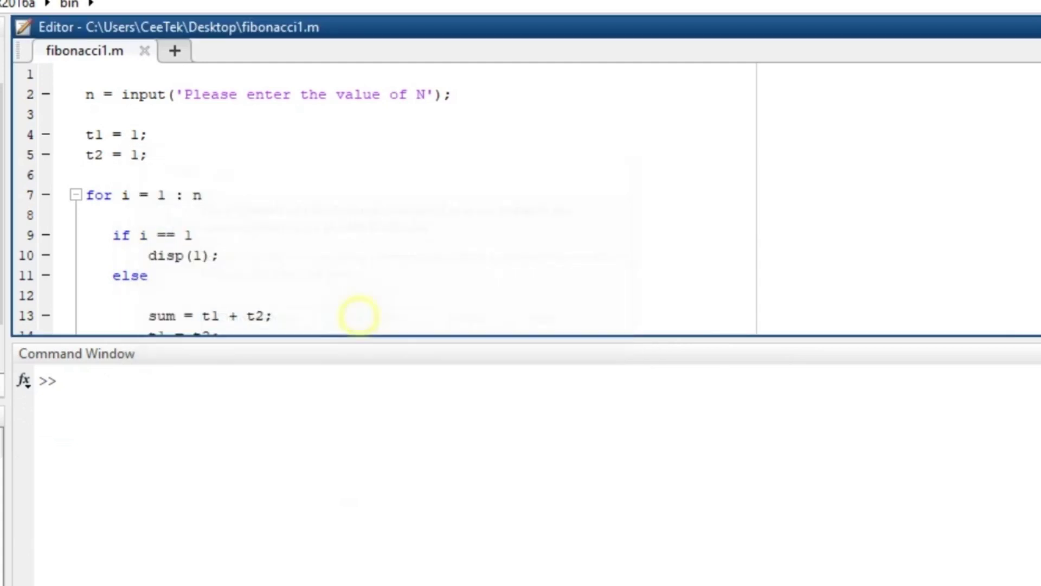
click(358, 405)
text(fibonacci)
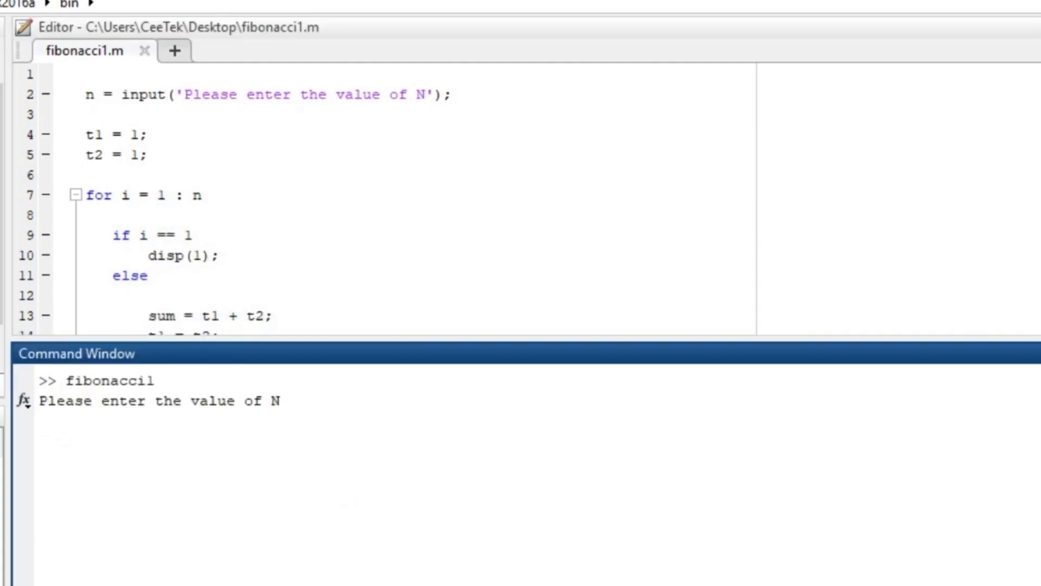
text(1)
text(0)
key(Return)
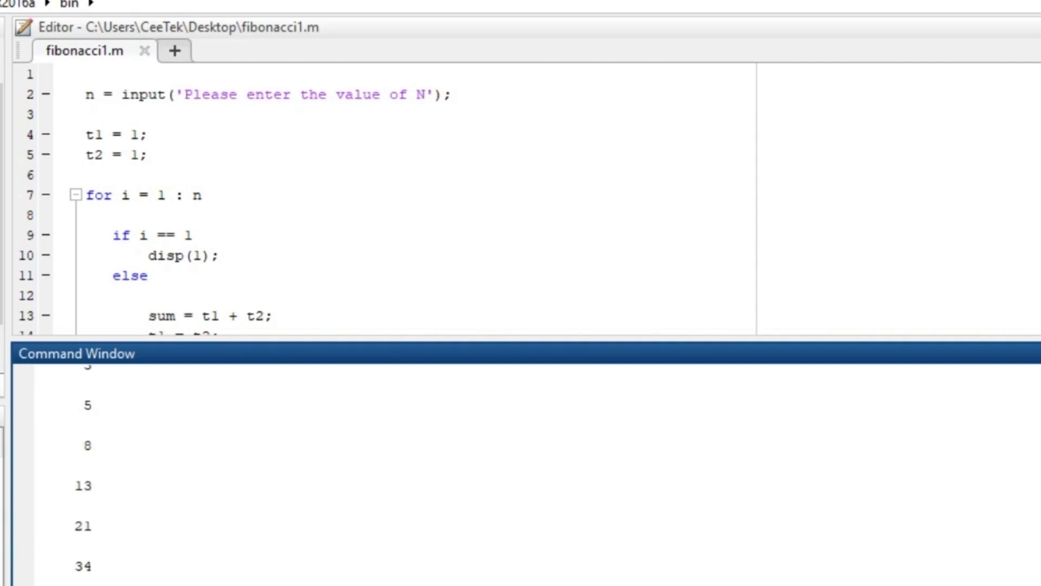
scroll(521, 471, up, 3)
scroll(520, 472, up, 1)
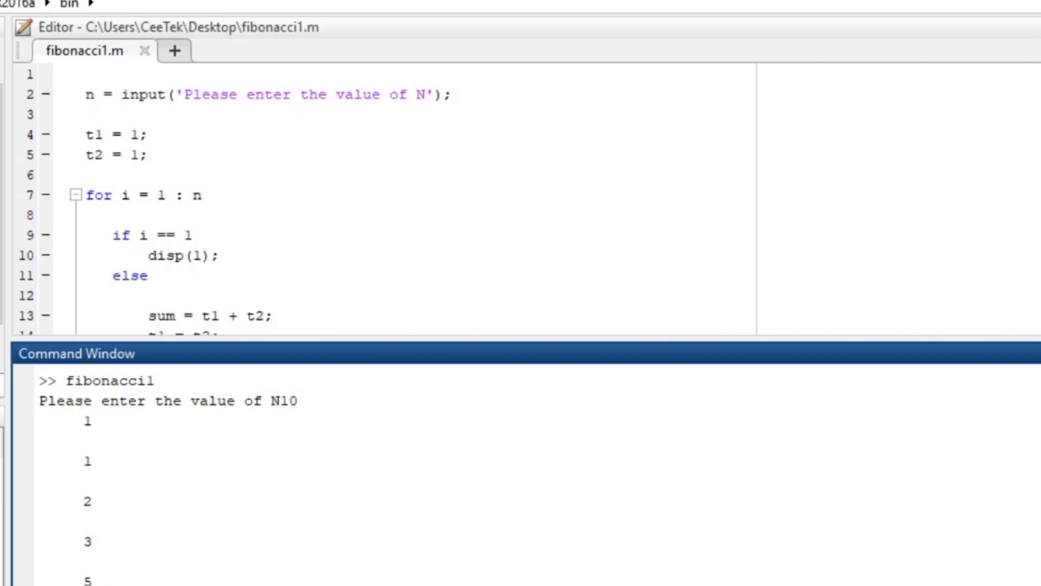
scroll(521, 472, down, 1)
scroll(521, 473, down, 2)
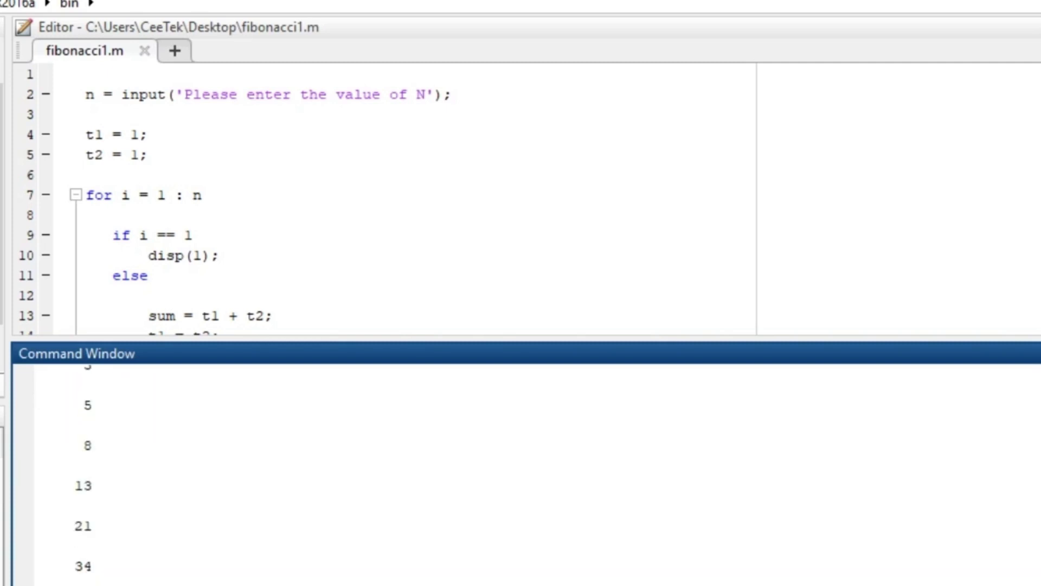
scroll(521, 472, up, 3)
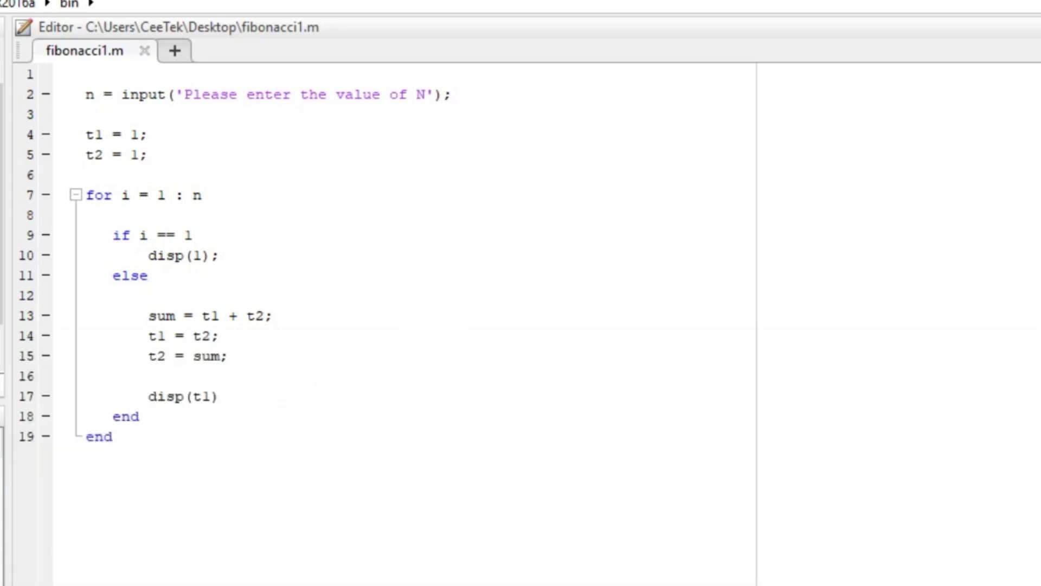
click(368, 416)
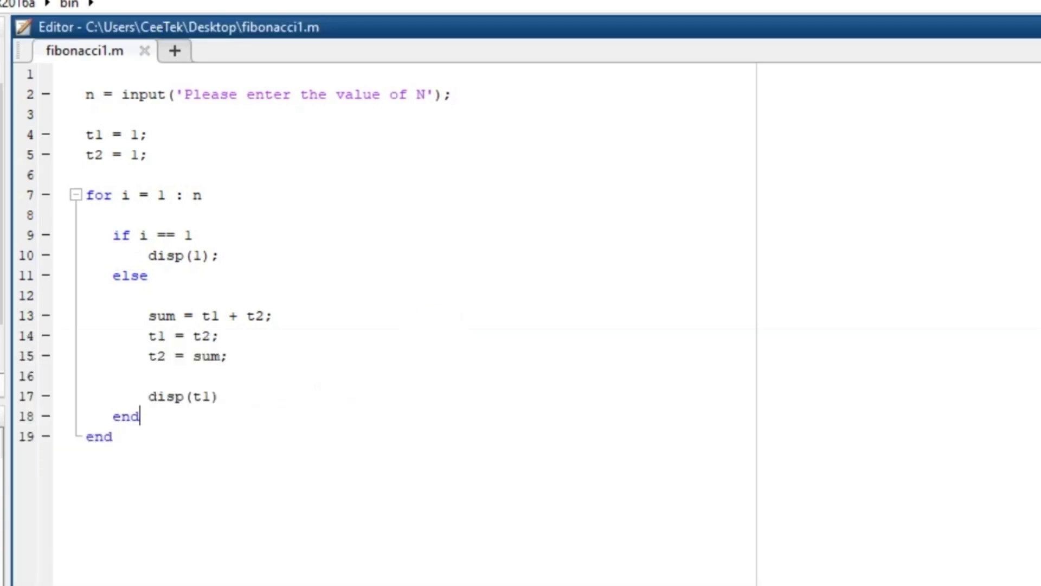